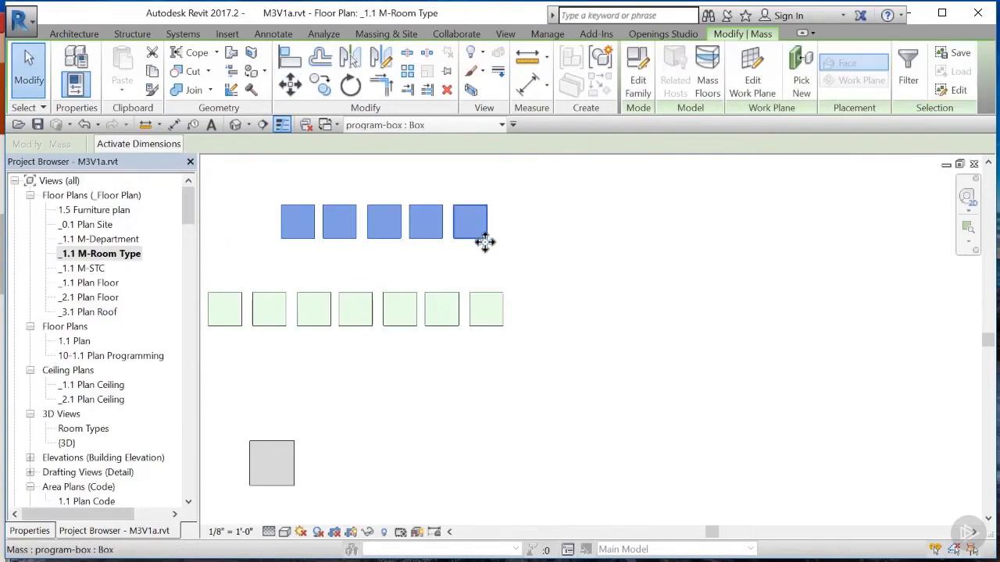
Arrange the light green program boxes in the plan into three rows of five with three darker green boxes beneath them.
left_click_drag(485, 242, 497, 290)
middle_click_drag(342, 364, 549, 344)
left_click_drag(474, 319, 513, 228)
left_click_drag(397, 259, 303, 224)
left_click_drag(374, 236, 620, 335)
left_click(313, 383)
left_click_drag(367, 376, 539, 369)
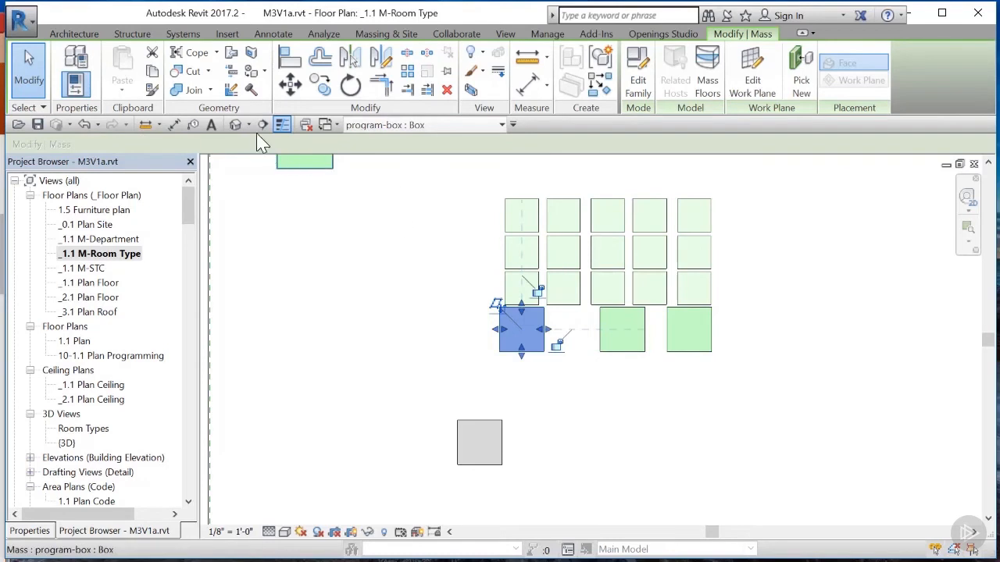
Examine the colour-coded program boxes in the Room Types 3D view.
left_click(236, 125)
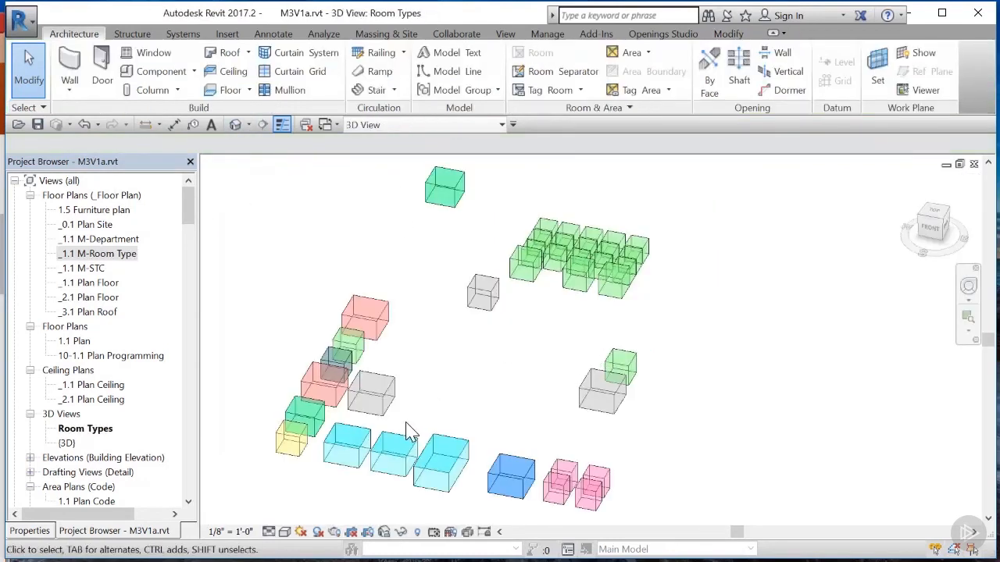
left_click_drag(356, 479, 412, 442)
left_click(403, 467)
left_click_drag(376, 469, 341, 460)
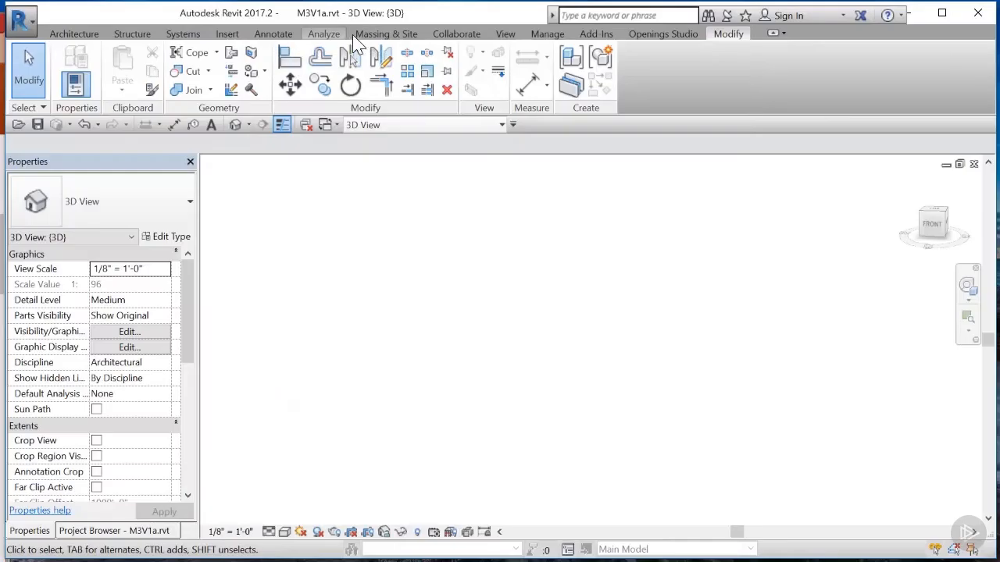
Start an in-place mass in the {3D} view with the name Mass 1.
left_click(386, 33)
left_click(165, 74)
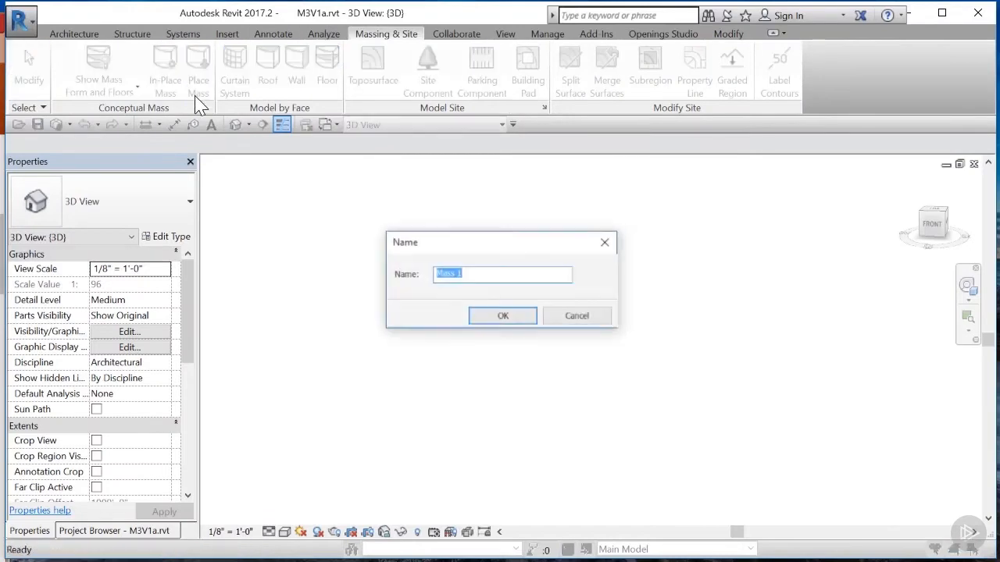
left_click(502, 316)
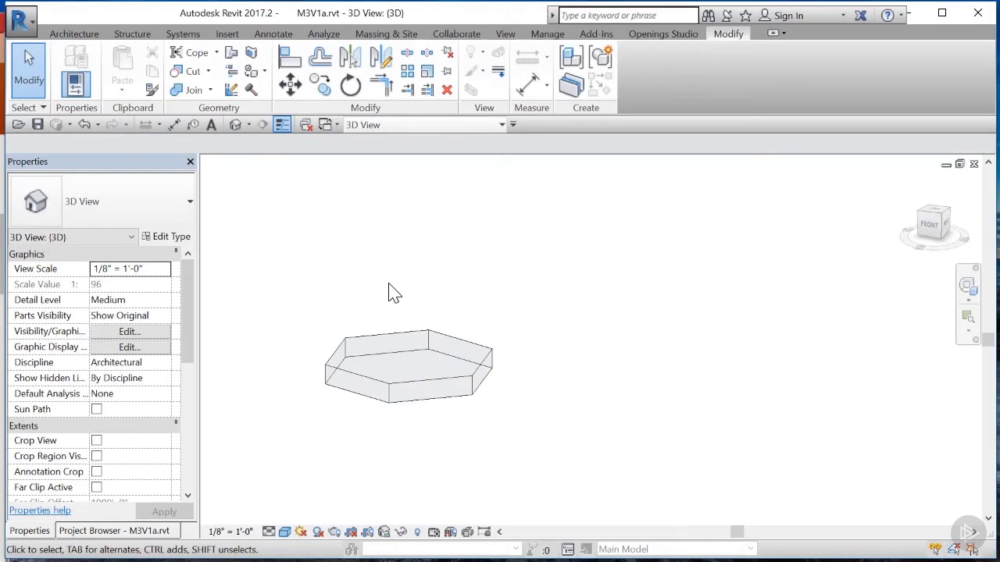
middle_click_drag(413, 297, 585, 279)
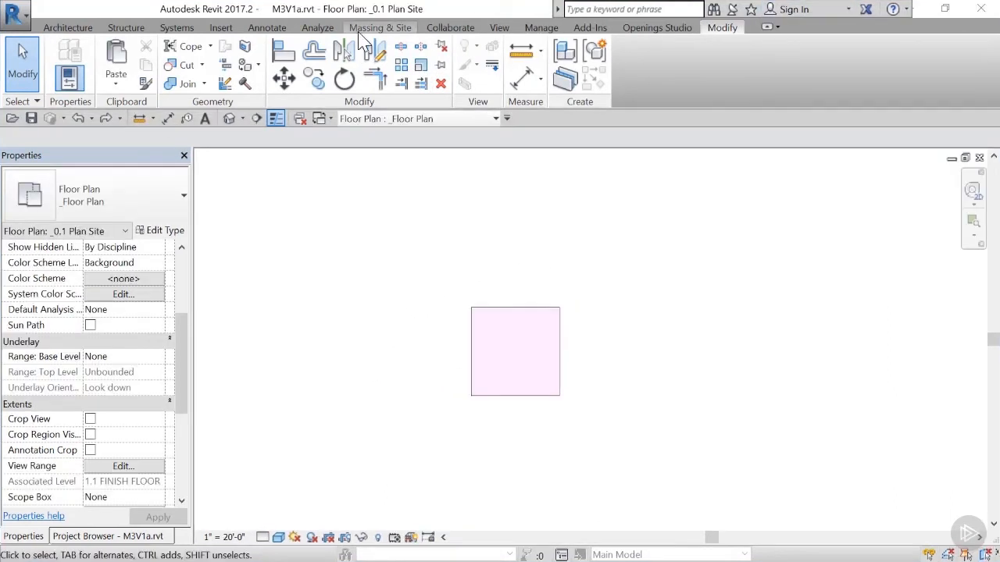
Start a new conceptual mass family from the Mass.rft template and close it.
left_click(28, 19)
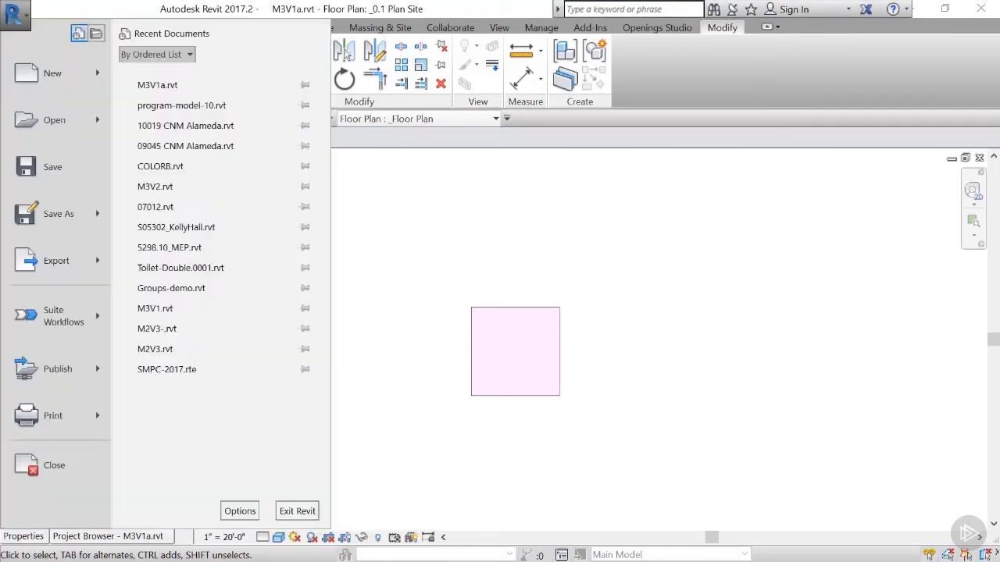
mouse_move(44, 74)
left_click(170, 125)
left_click(343, 238)
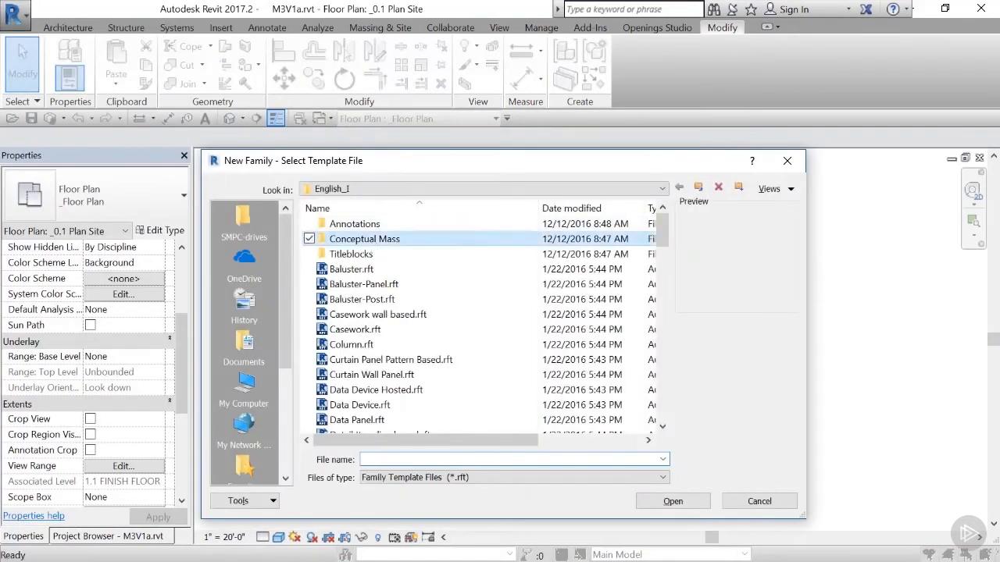
double_click(364, 239)
left_click(347, 224)
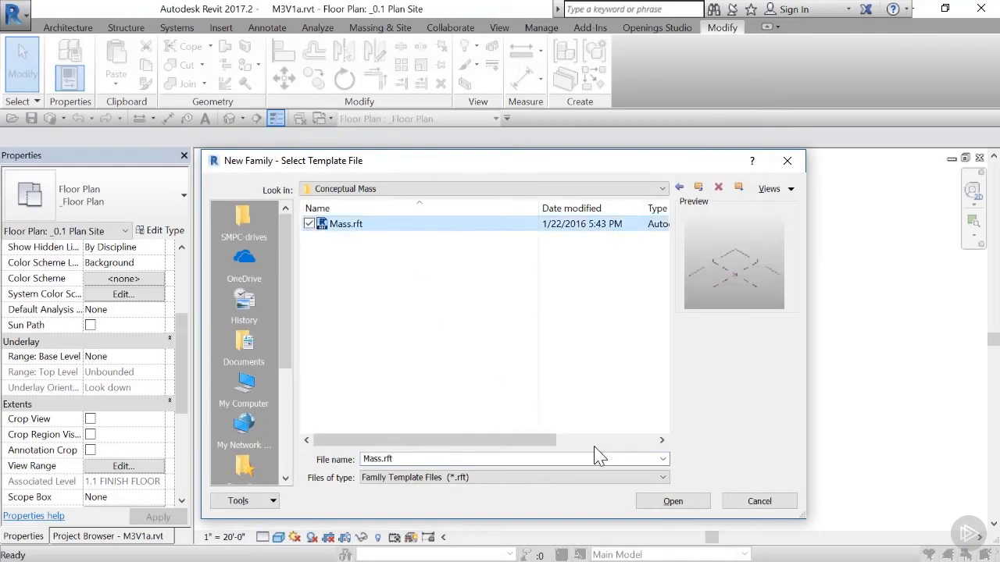
left_click(670, 501)
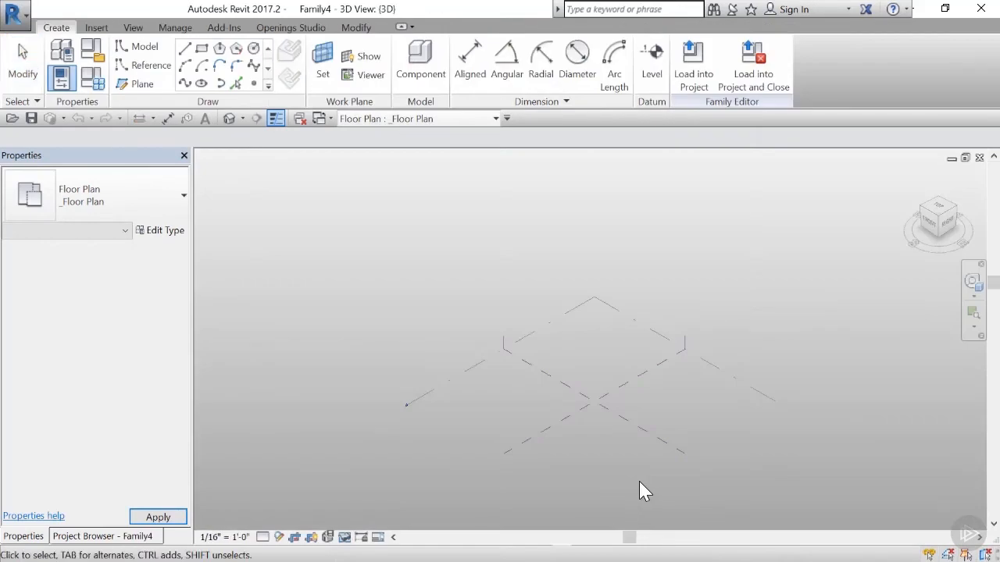
left_click(979, 158)
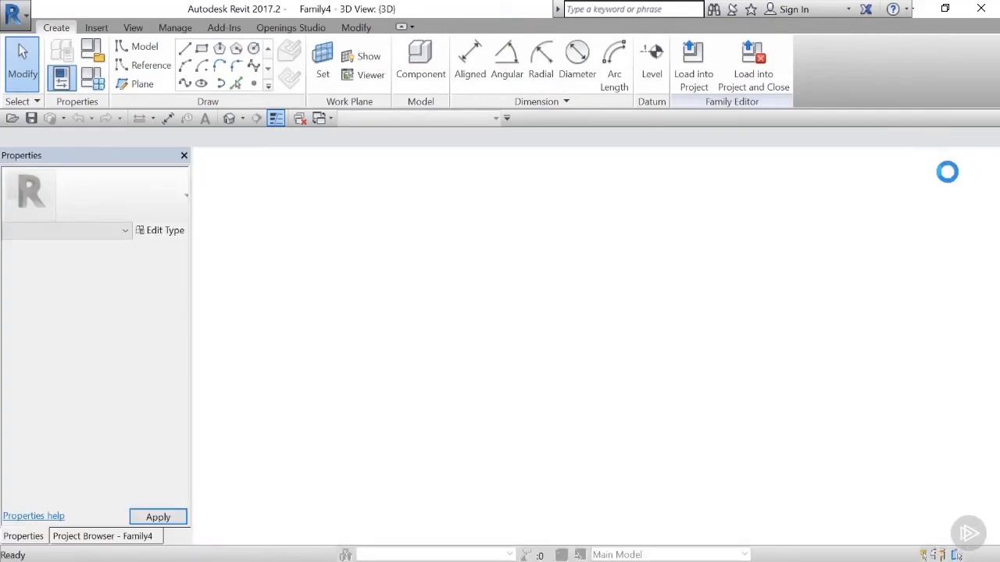
Select the pink square mass in the site plan and stretch one side outward.
left_click(561, 364)
left_click_drag(563, 351, 600, 350)
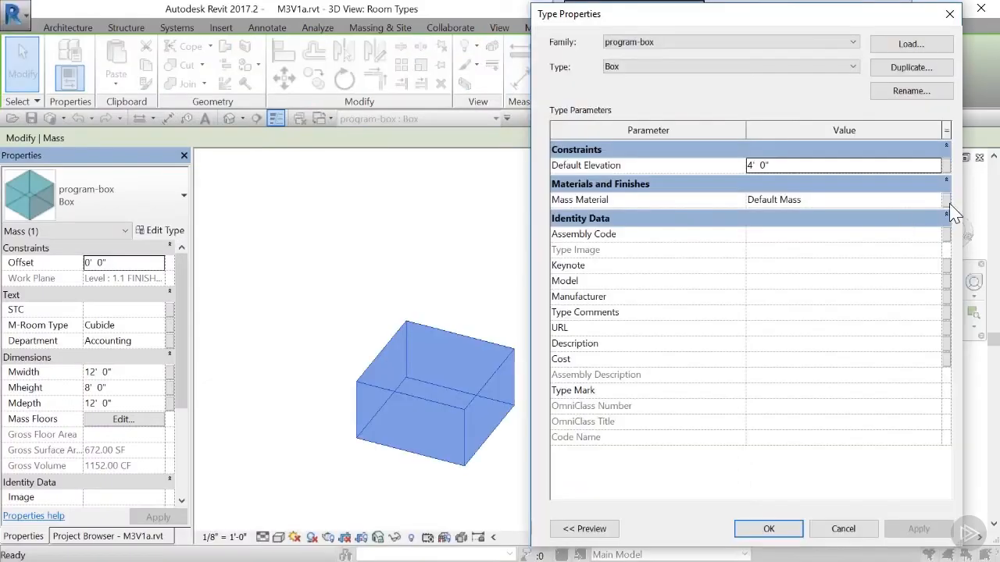
Examine the project's mass materials available for the Mass Material parameter of the program-box Box type.
left_click(937, 205)
left_click(935, 199)
scroll(528, 326, "down", 5)
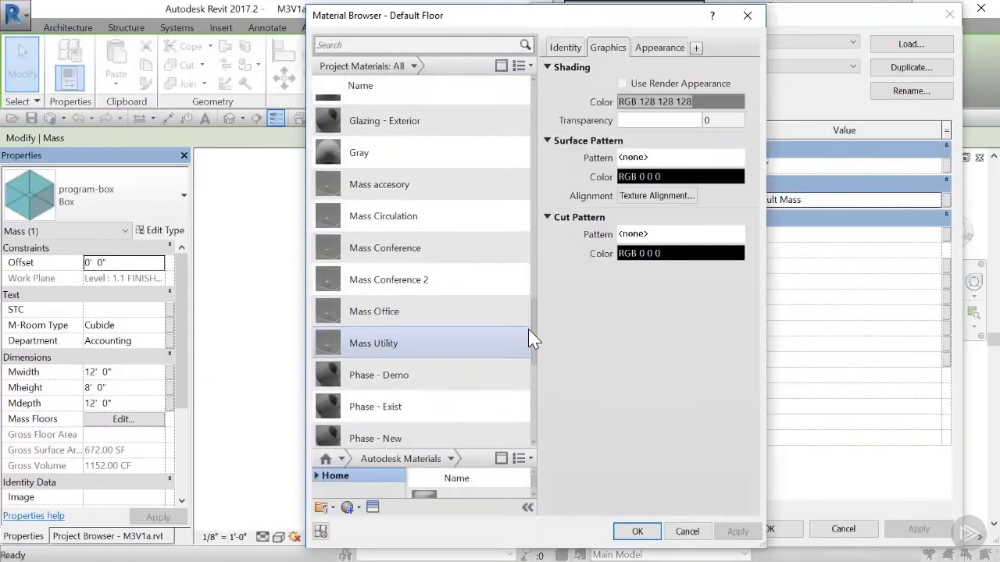
left_click(444, 336)
key("Up")
key("Up")
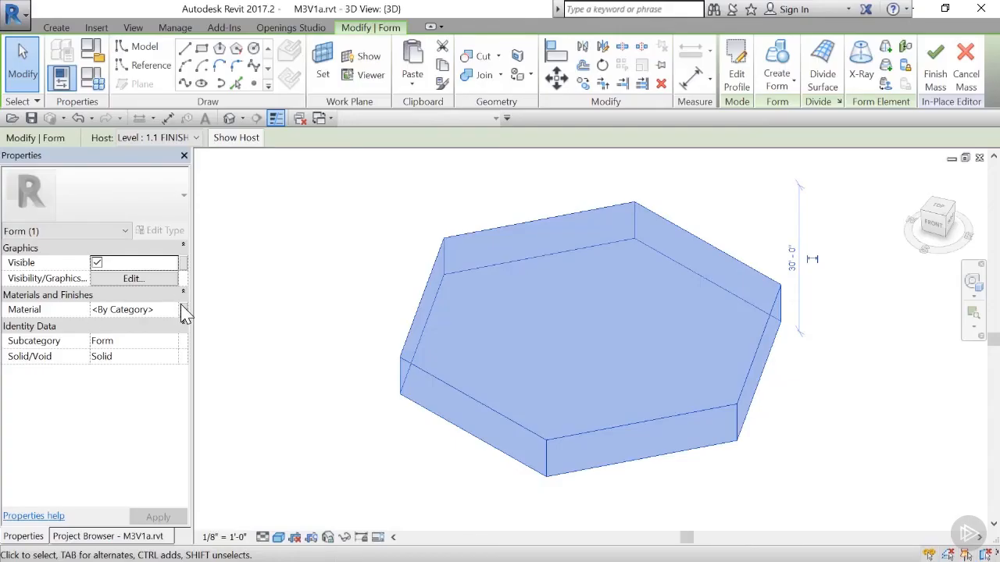
Link the hexagonal form's material to a new instance parameter named Mass-Material under Materials and Finishes, and finish the mass.
left_click(184, 314)
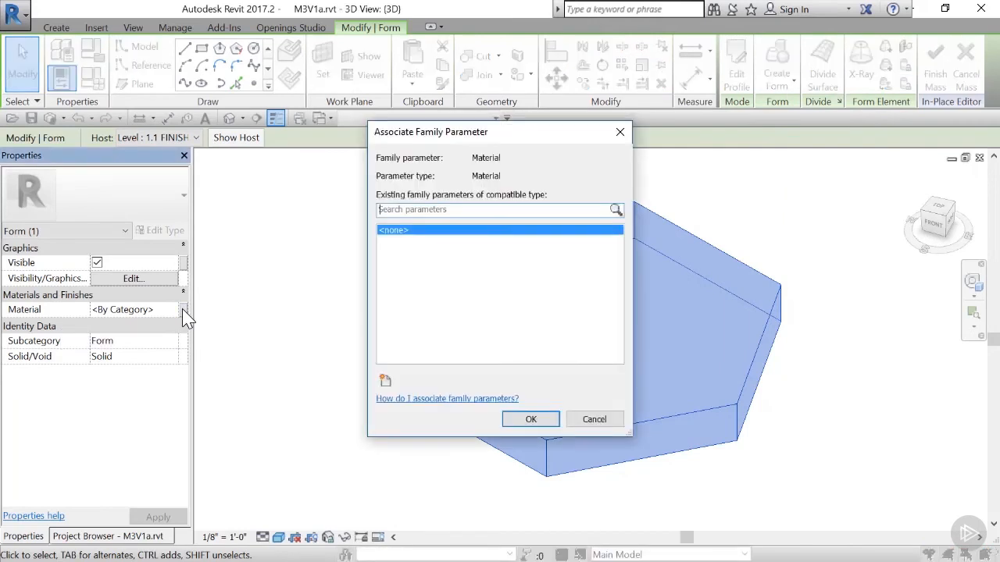
left_click(385, 380)
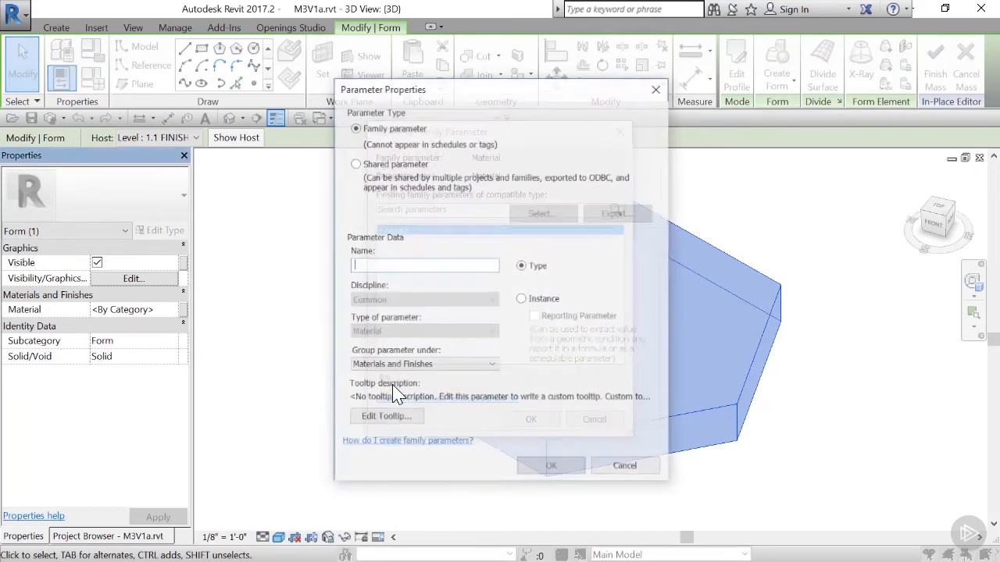
type("Mass-Material")
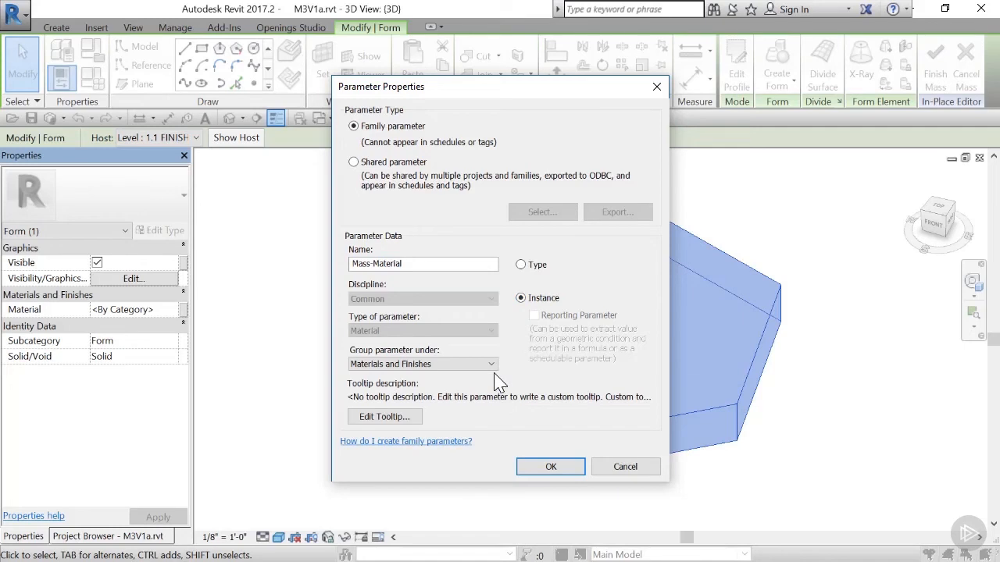
left_click(551, 467)
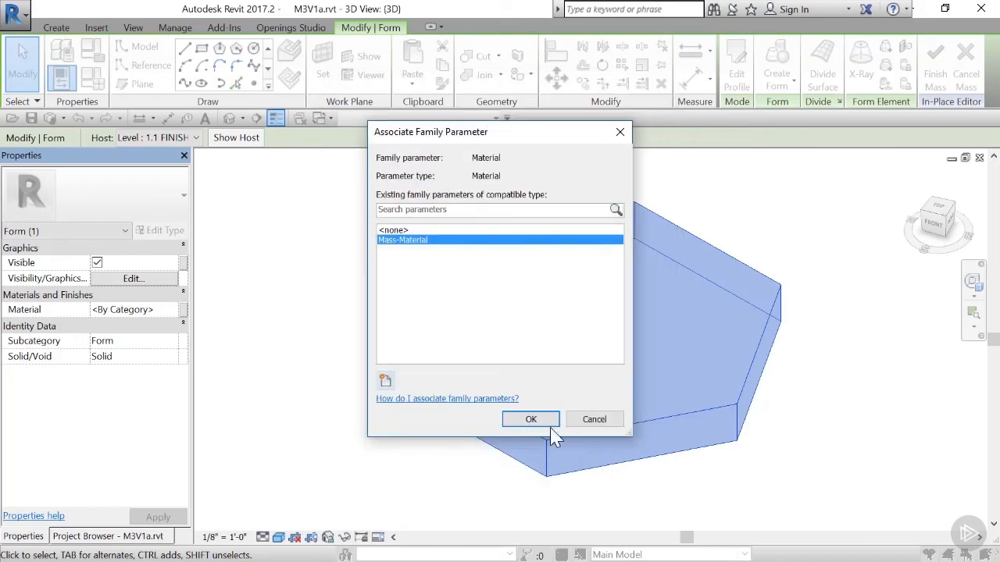
left_click(539, 422)
left_click(934, 74)
Set the hexagonal mass's Mass-Material to Mass Office.
left_click(118, 372)
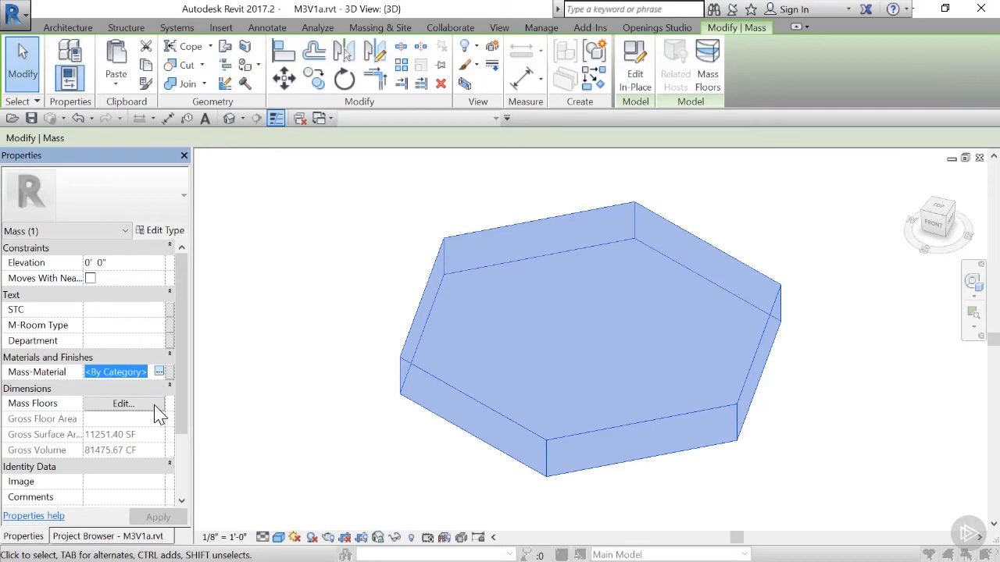
left_click(159, 373)
left_click(361, 312)
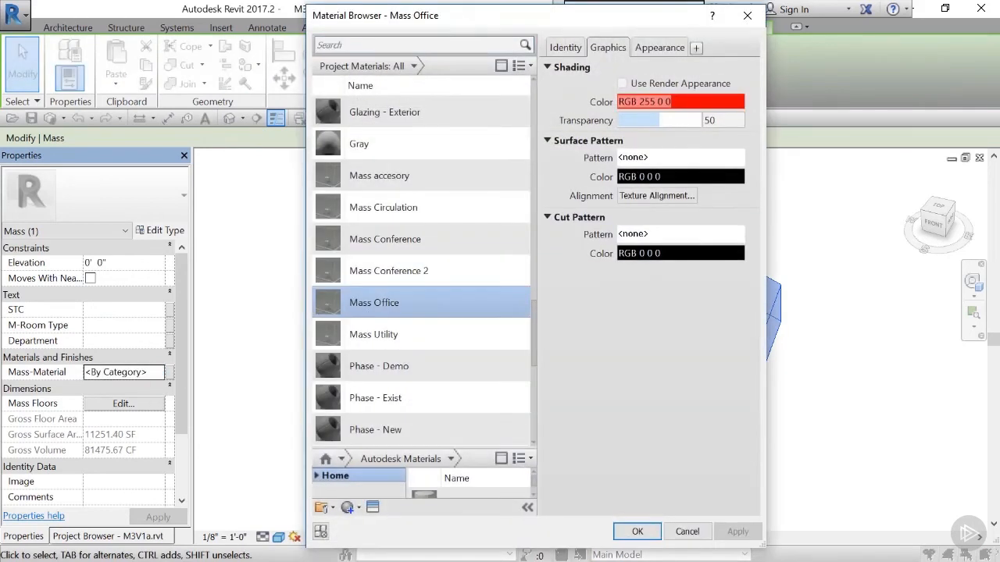
left_click(638, 531)
left_click(232, 445)
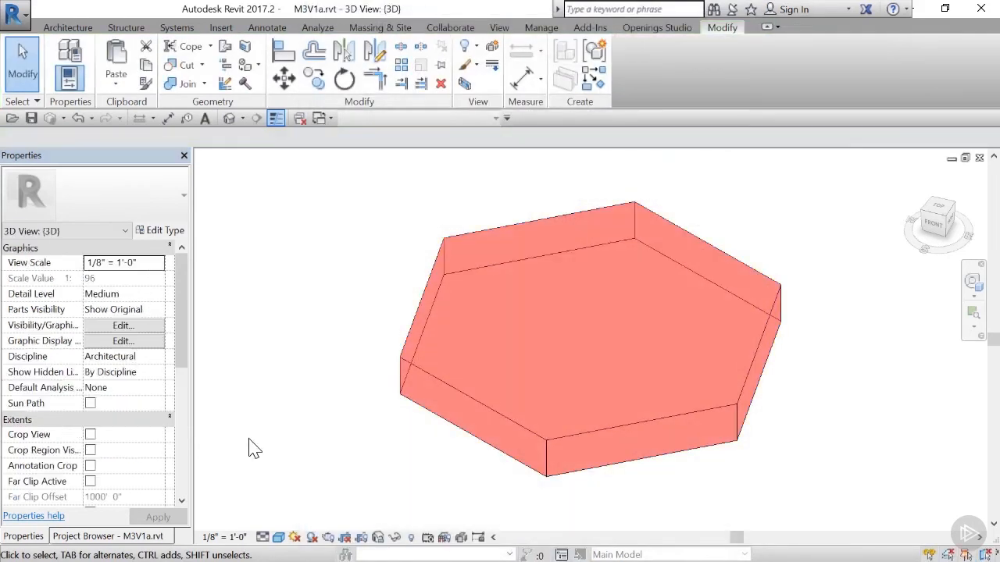
Set the hexagonal mass's Mass-Material to Mass Utility.
left_click(417, 359)
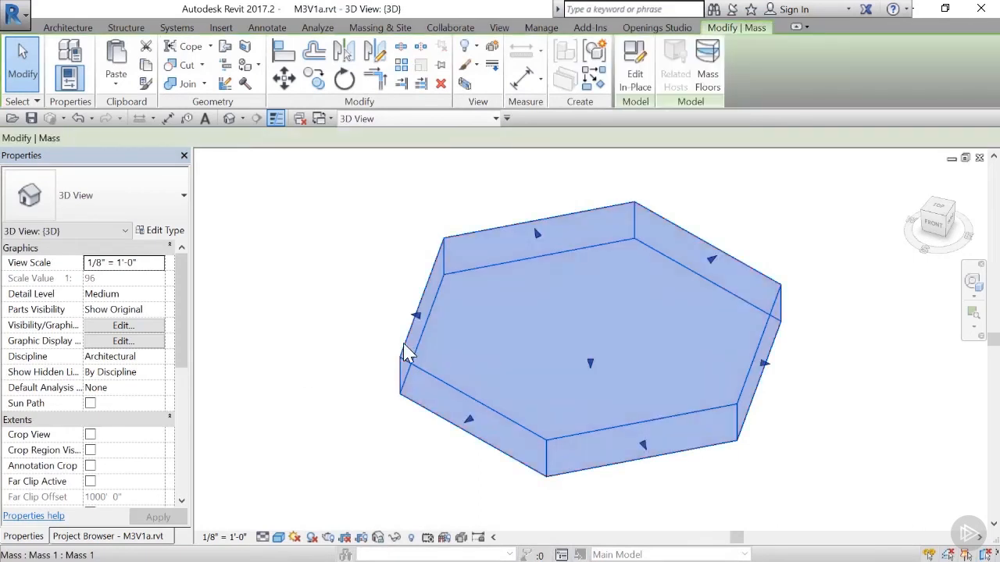
left_click(156, 372)
left_click(159, 373)
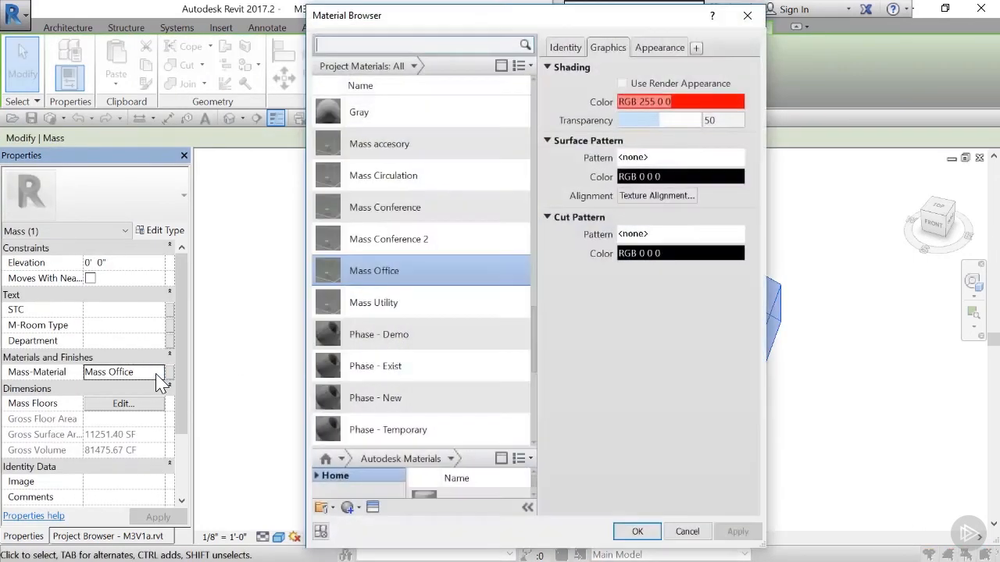
left_click(373, 302)
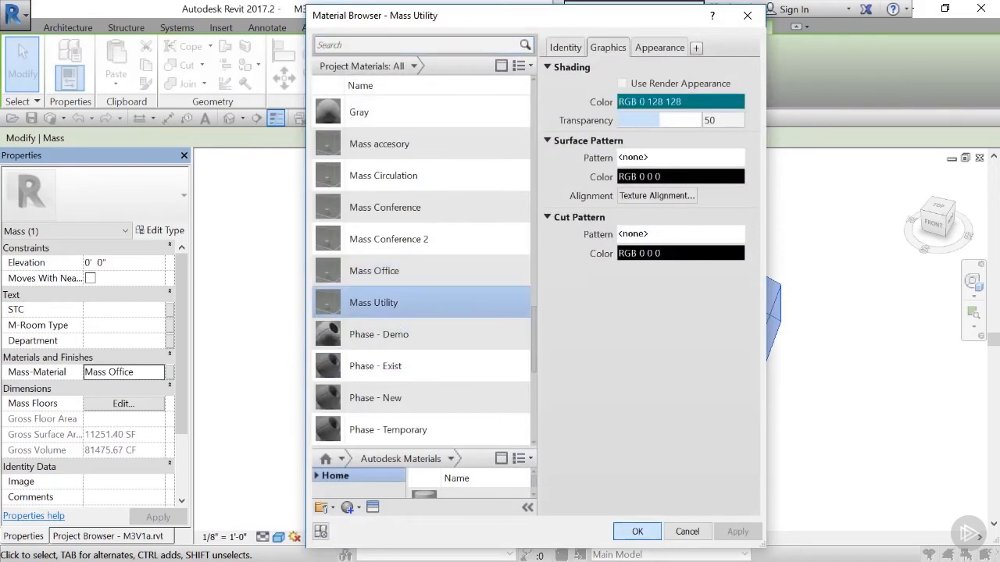
left_click(642, 532)
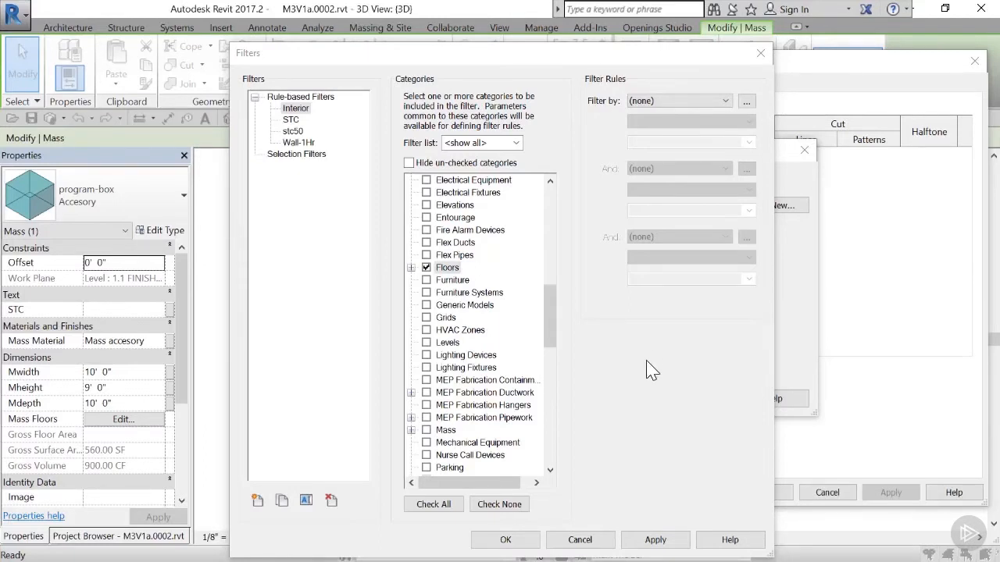
Look through the rule parameters offered for the Interior filter and select the green program-box mass.
left_click(726, 101)
left_click(668, 302)
scroll(526, 268, "down", 8)
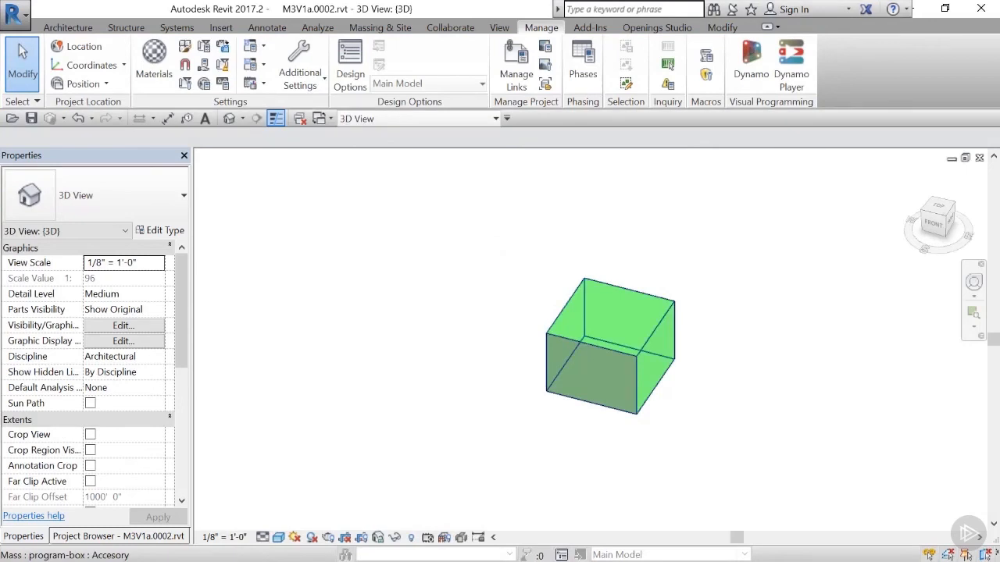
left_click(547, 337)
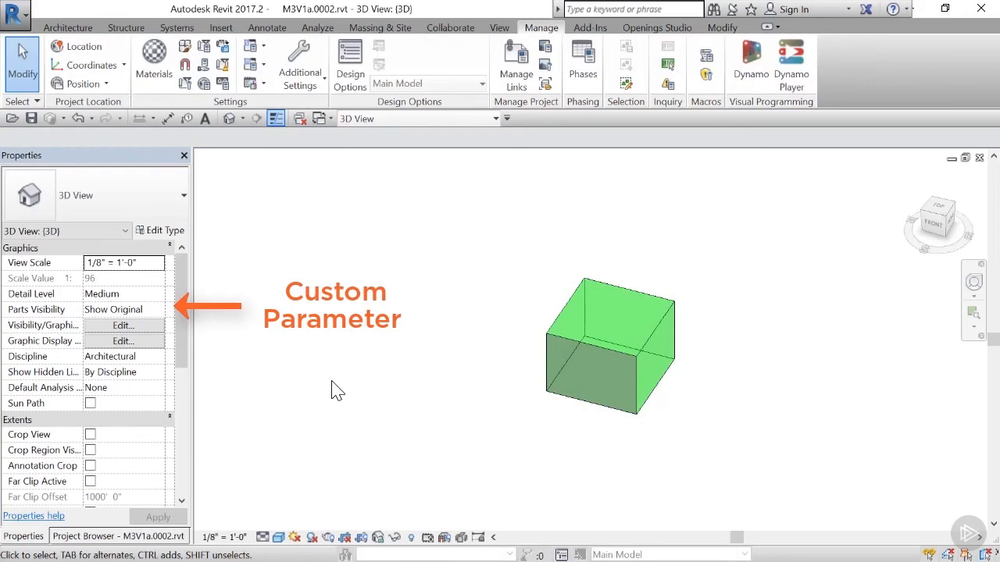
Open the filter overrides of the {3D} view and bring up the filter definitions for adding a filter.
key("v")
key("g")
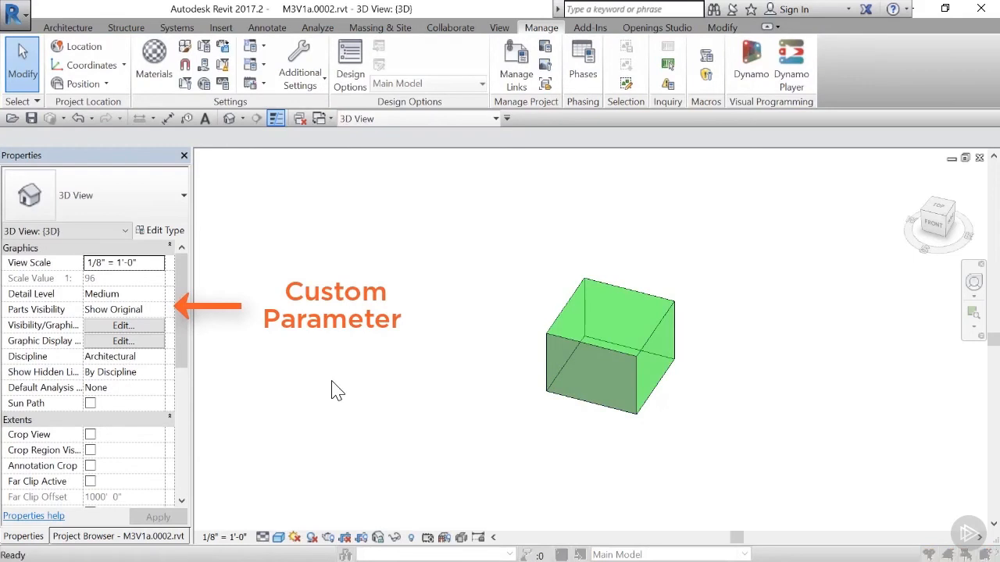
left_click(751, 85)
left_click(436, 372)
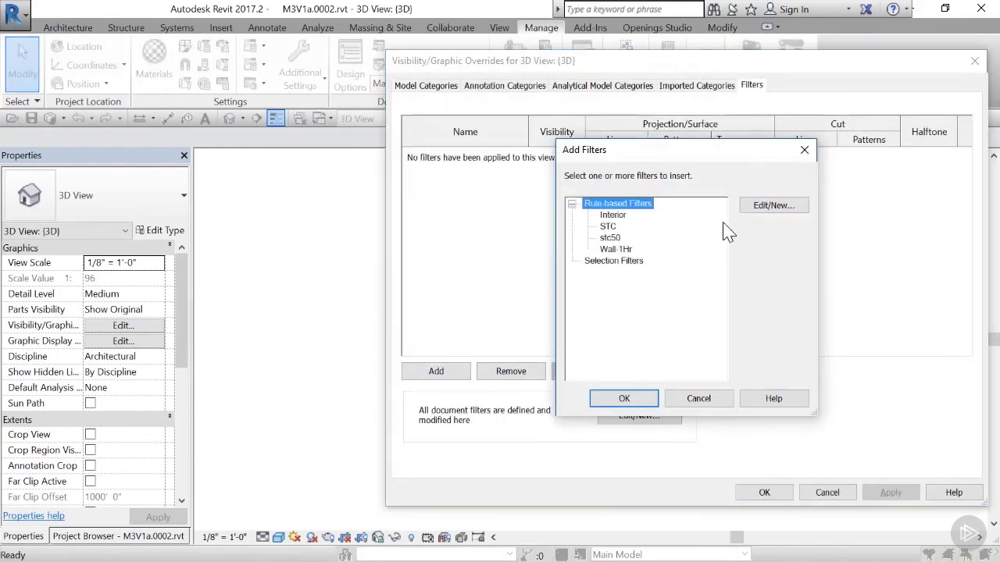
left_click(777, 205)
Try the Interior filter on the Mass category with Mark and Comments as rule parameters, and cancel the filter edits.
left_click(426, 256)
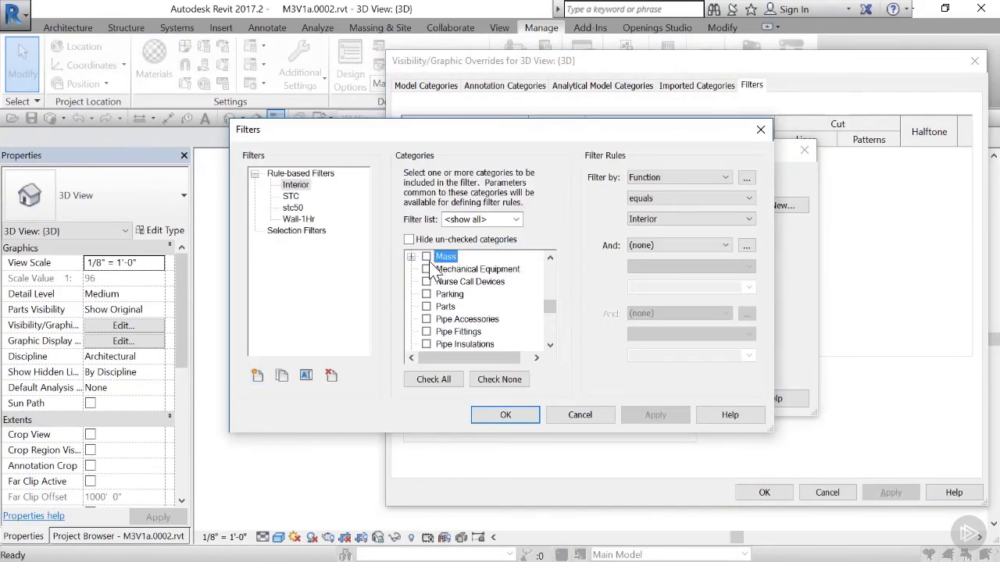
left_click(531, 307)
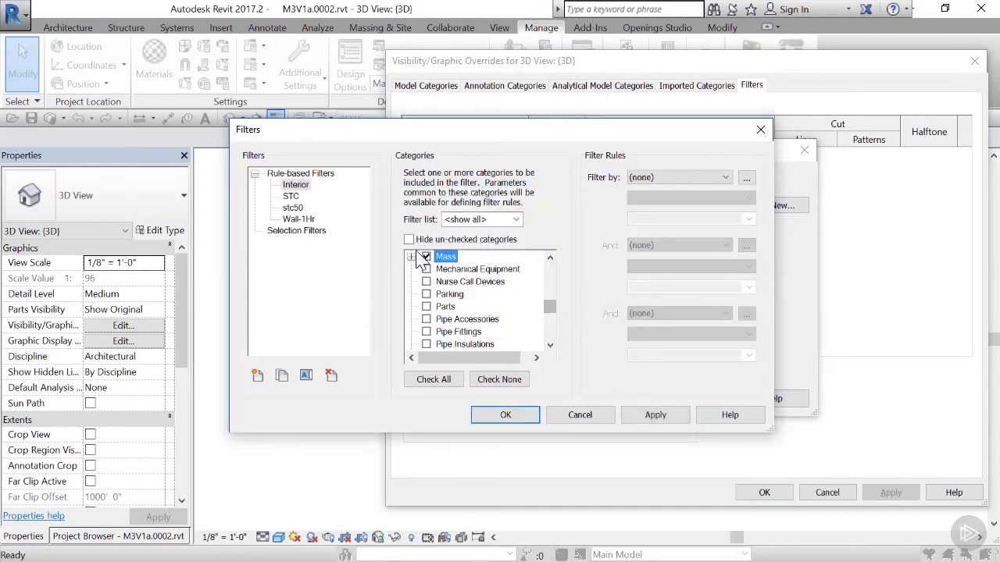
left_click(726, 180)
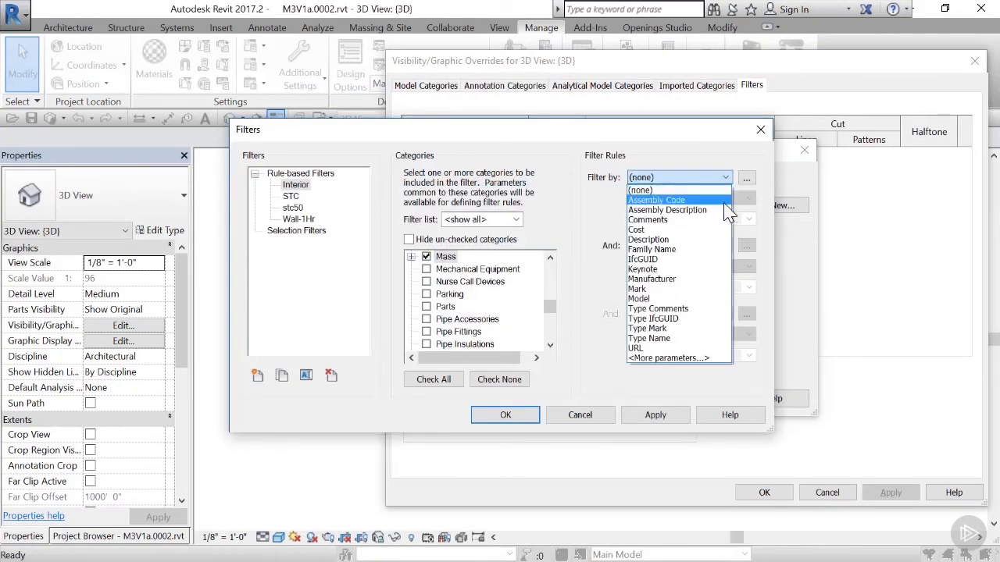
left_click(686, 290)
left_click(724, 177)
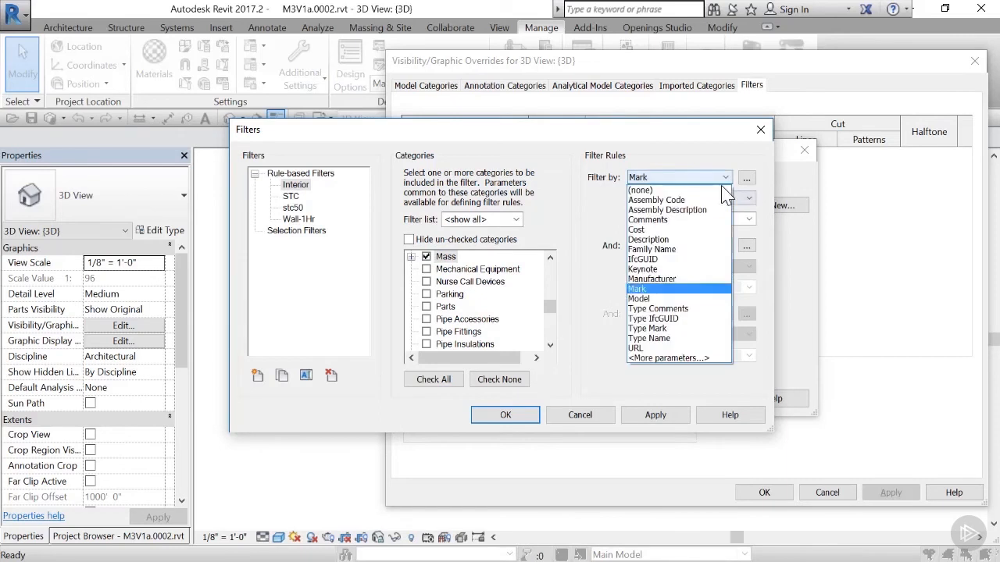
left_click(697, 221)
left_click(724, 178)
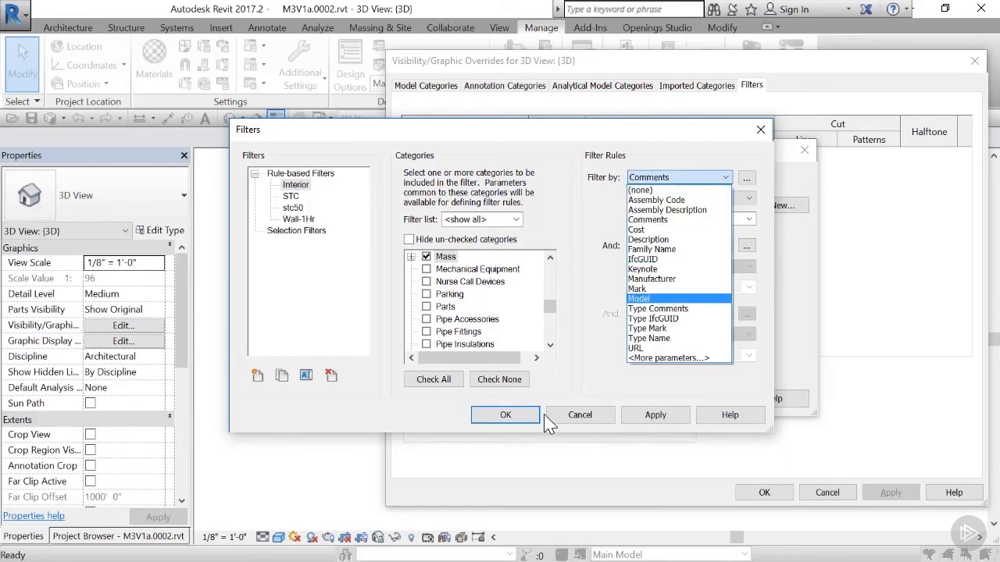
left_click(583, 417)
left_click(579, 415)
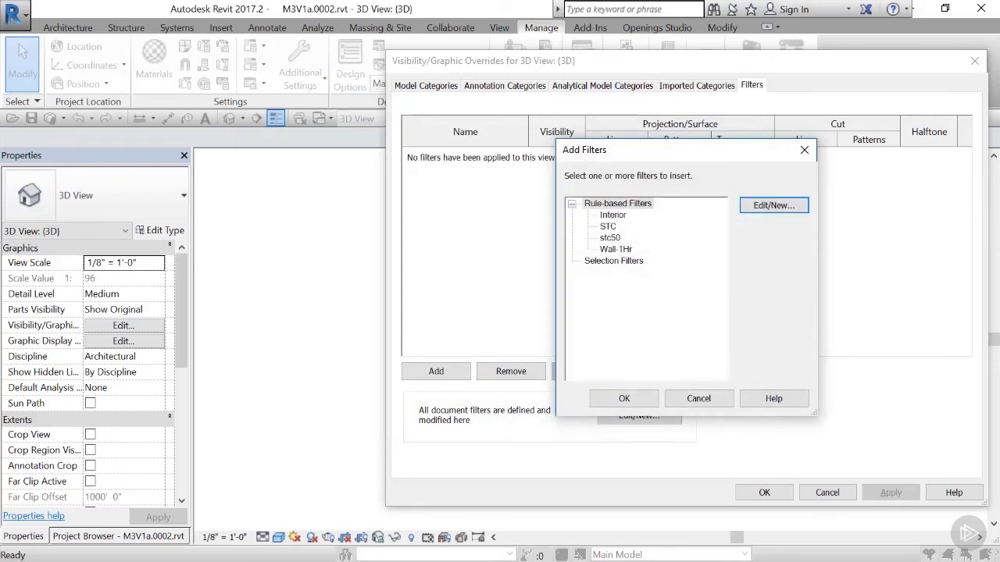
Leave the filter selection and extend the STC project parameter to the Mass category.
left_click(698, 399)
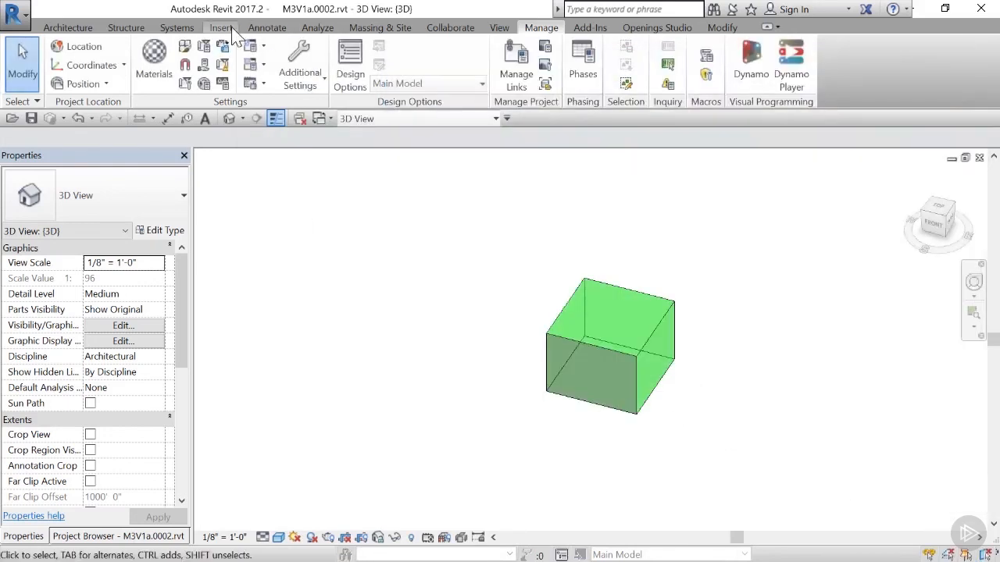
left_click(204, 46)
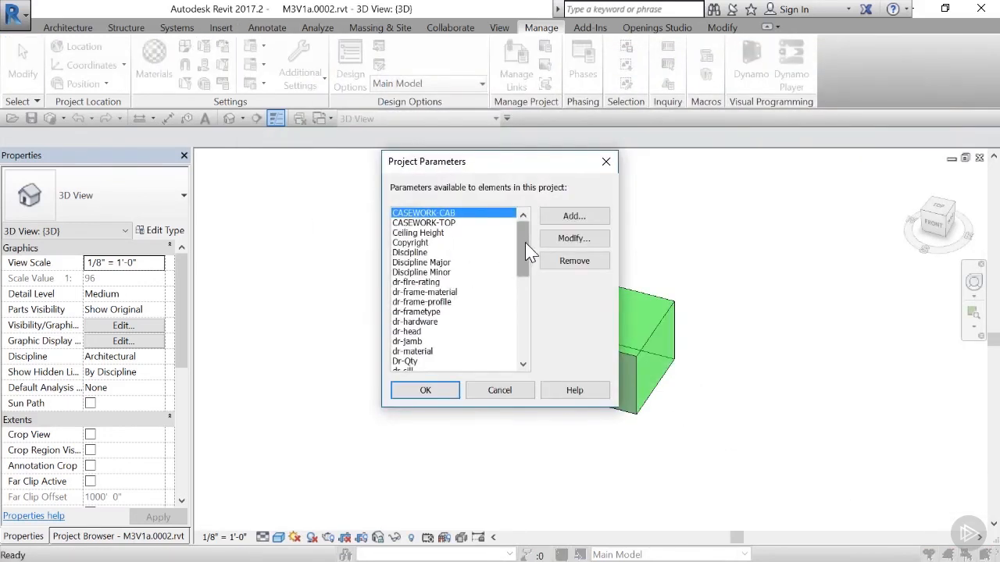
left_click_drag(528, 248, 528, 325)
left_click(423, 318)
left_click(574, 241)
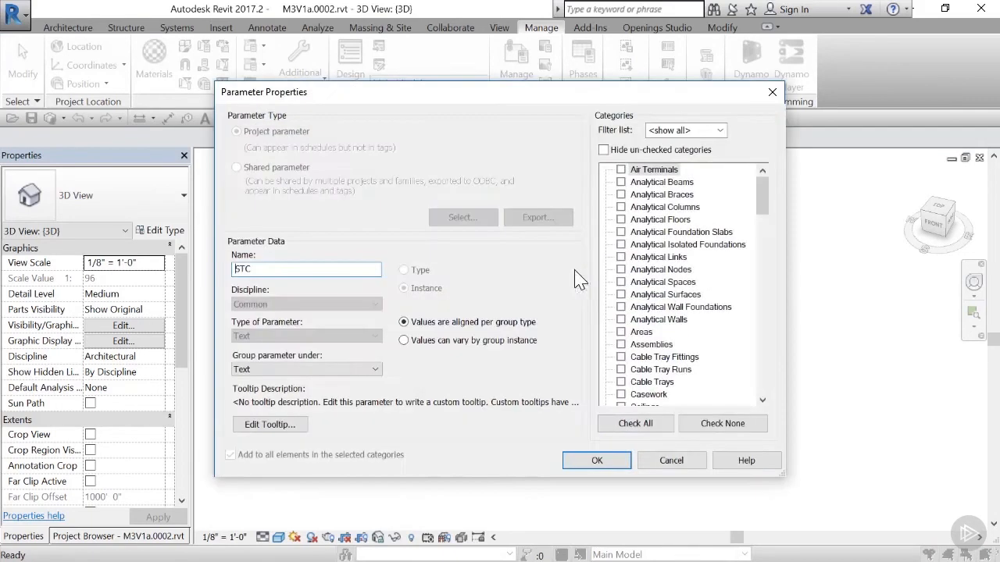
left_click_drag(763, 196, 766, 297)
left_click(621, 282)
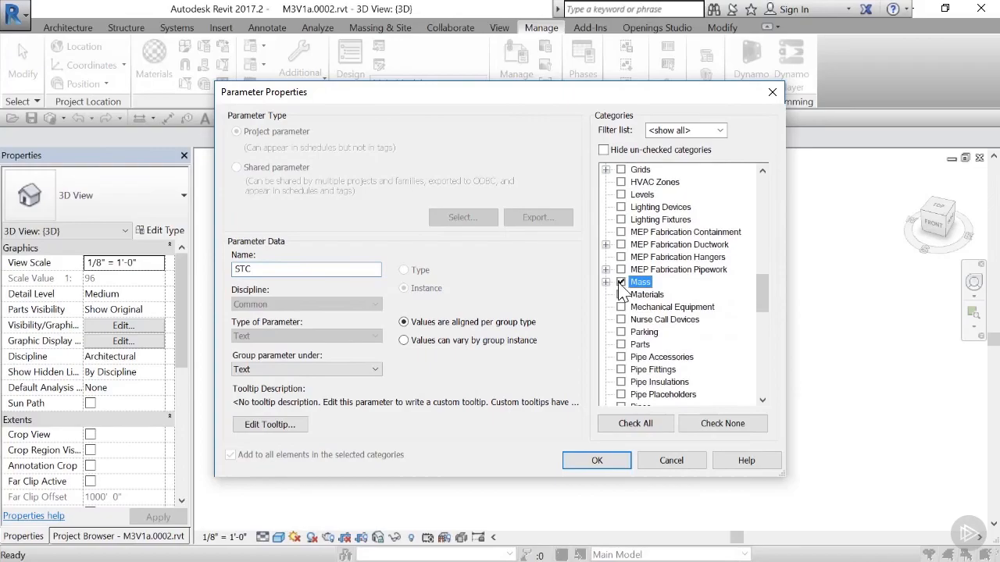
left_click(598, 463)
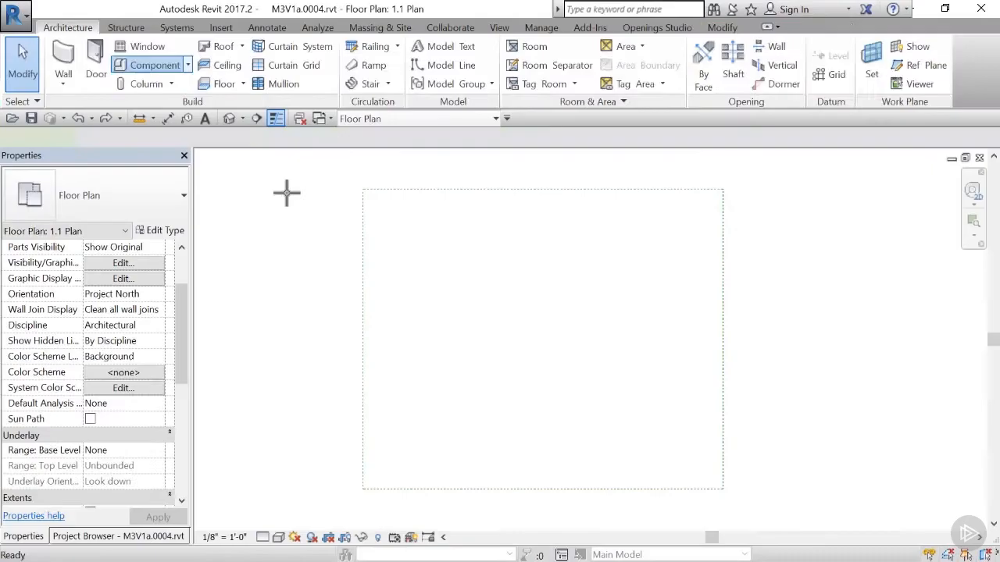
Place program-box masses in a vertical column inside the dashed boundary of the 1.1 Plan view.
key("c")
key("m")
left_click(389, 282)
left_click(389, 321)
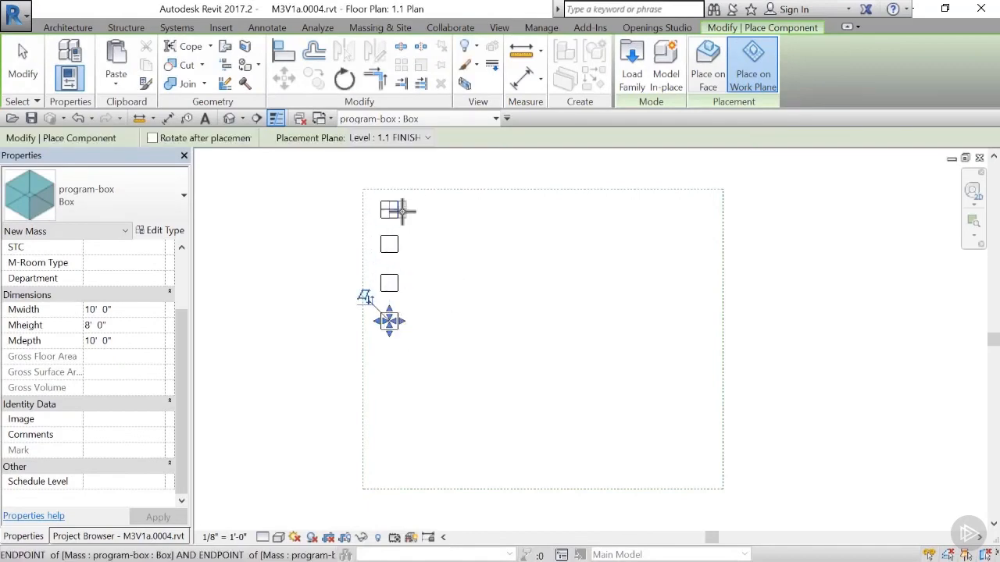
key("Escape")
key("Escape")
Set the M-Room Type of the uppermost program-box mass to Office.
left_click(391, 212)
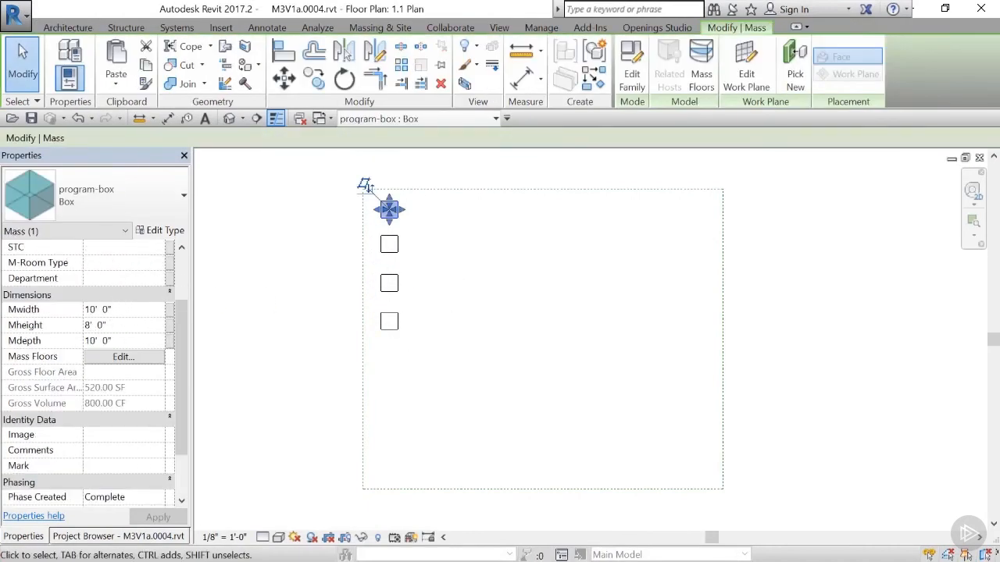
left_click(121, 263)
type("Off")
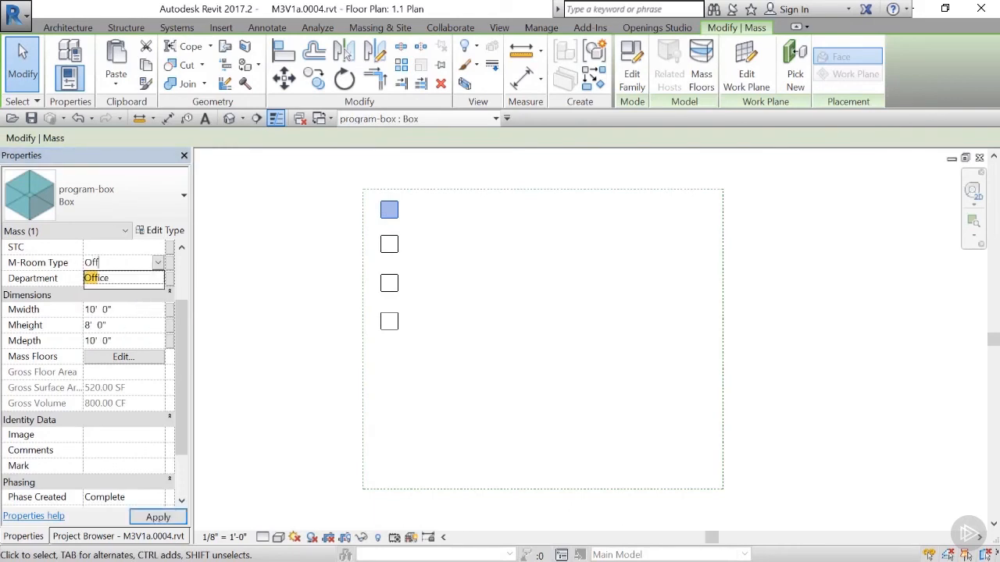
left_click(121, 282)
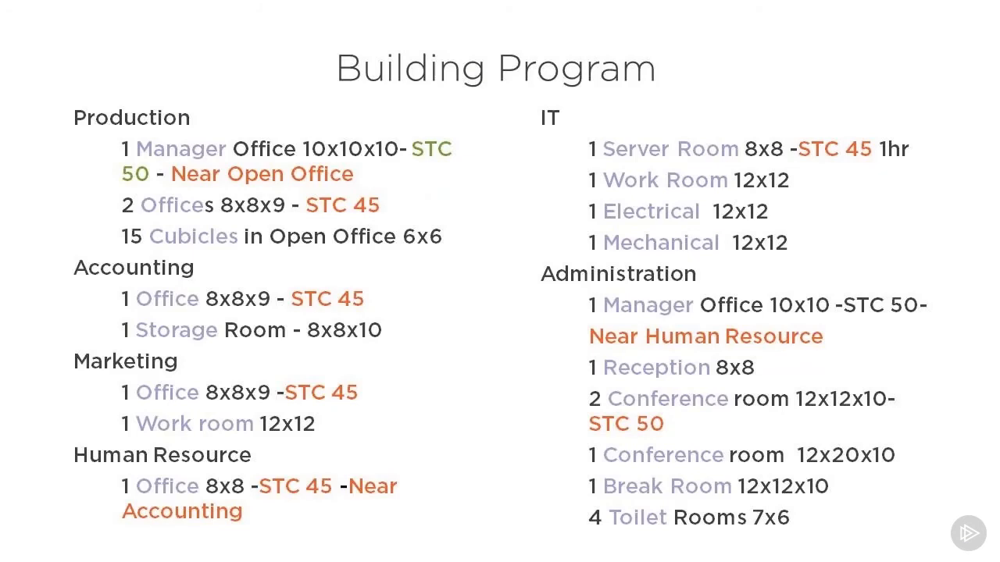
Duplicate the 1.1 Plan floor plan and rename the copy 1.1 Plan STC.
left_click(343, 335)
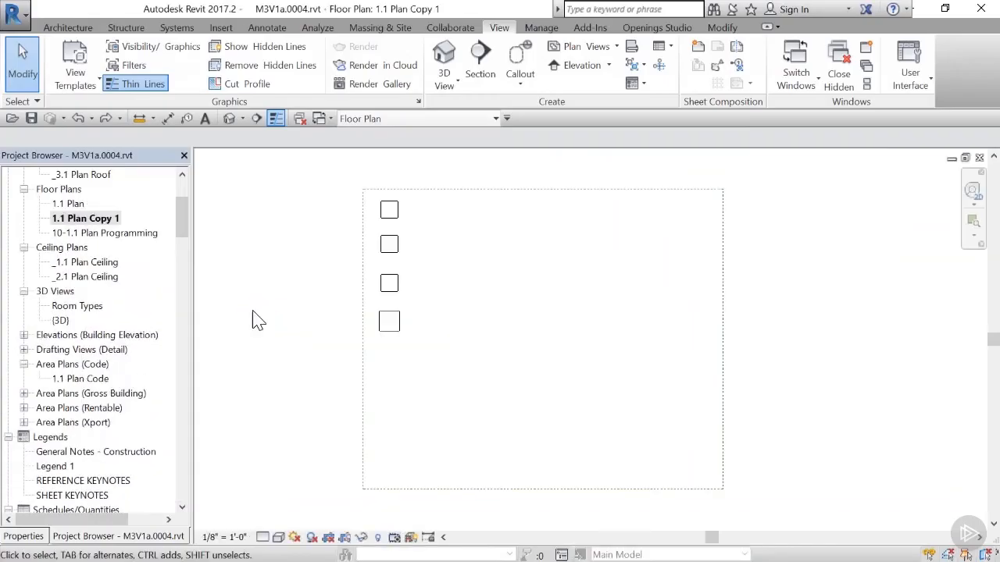
left_click(121, 224)
right_click(116, 221)
left_click(180, 435)
left_click_drag(506, 272, 467, 272)
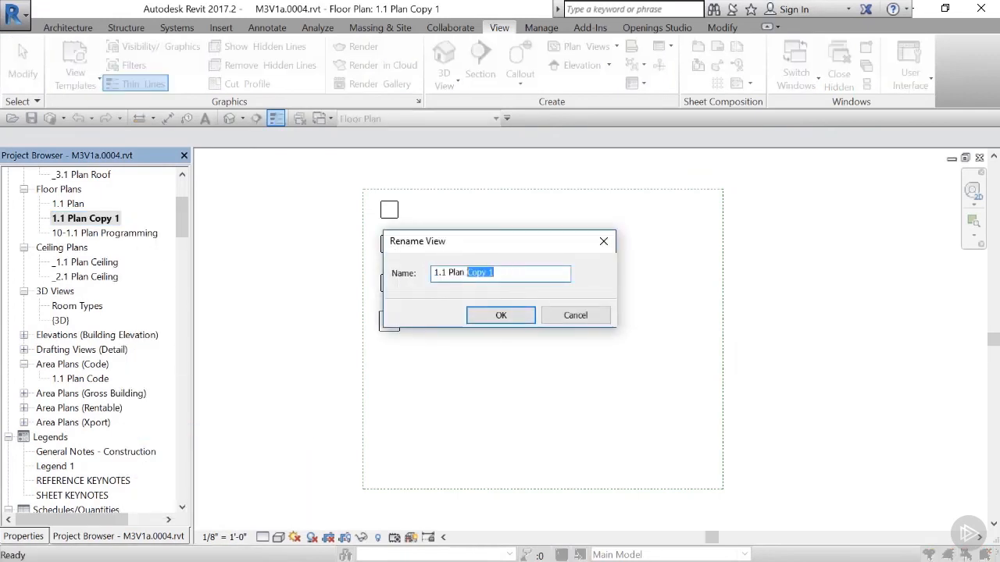
left_click(498, 317)
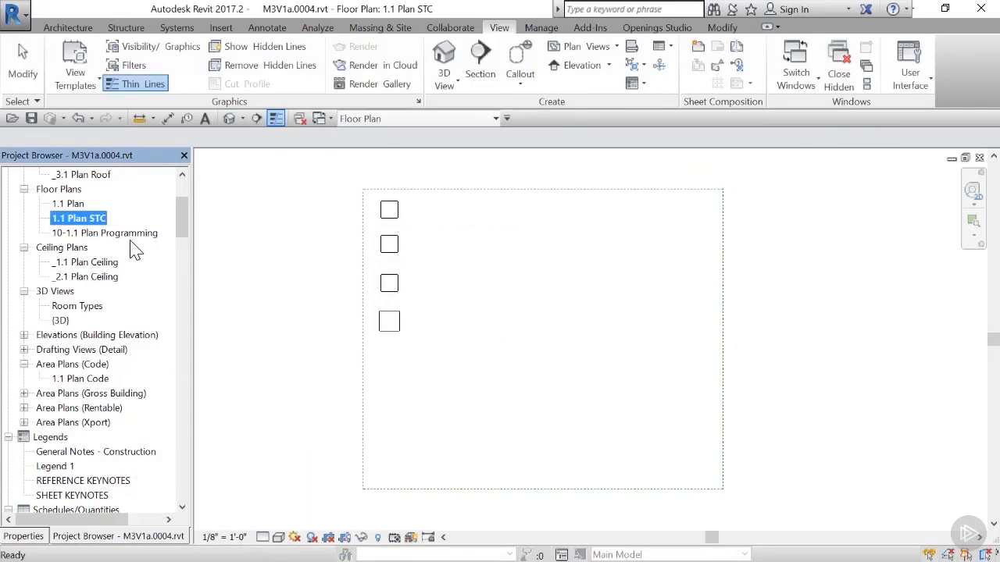
Duplicate the 1.1 Plan STC view and rename the copy 1.1 Plan Department.
right_click(94, 219)
mouse_move(235, 334)
left_click(351, 350)
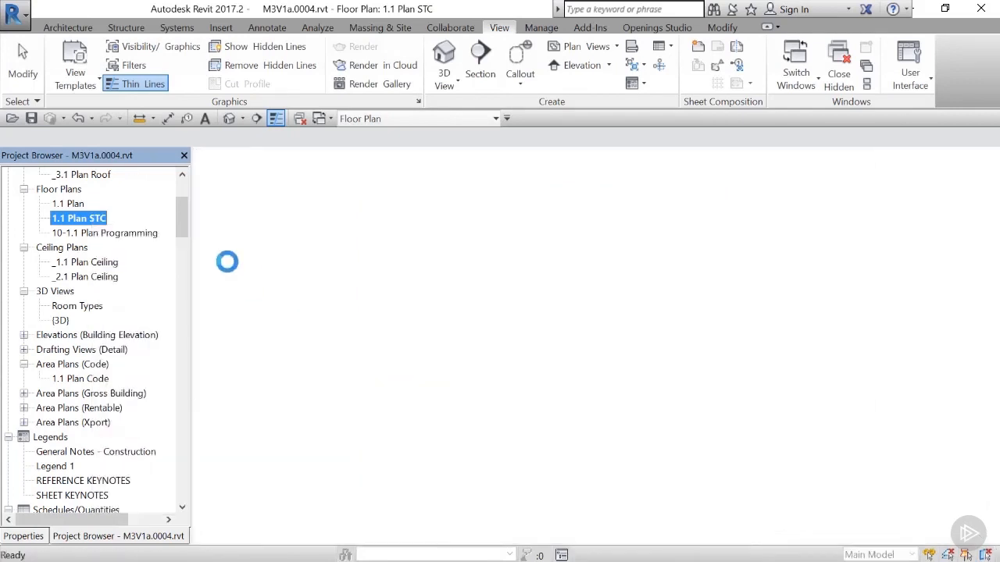
right_click(106, 237)
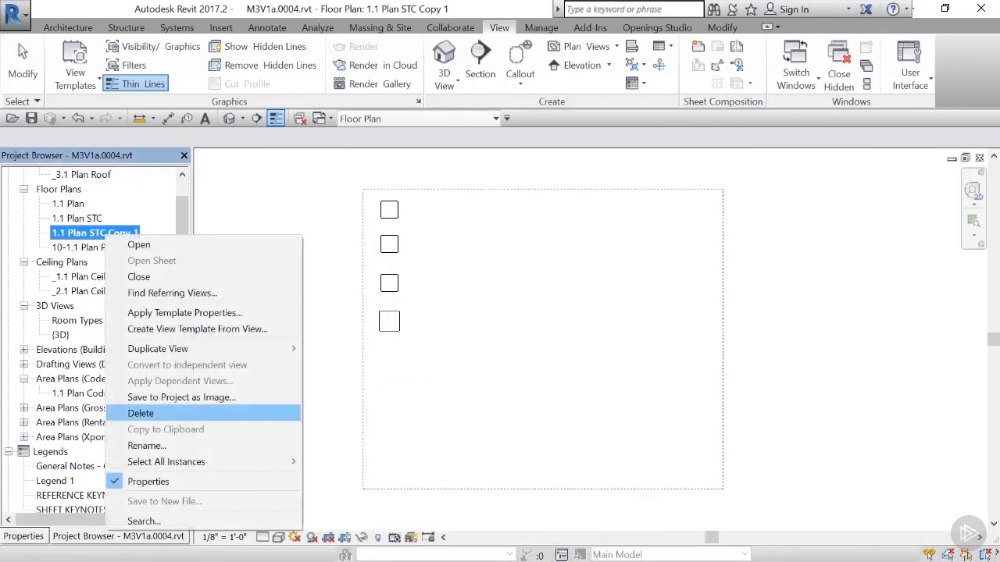
left_click(141, 445)
left_click_drag(522, 279, 473, 283)
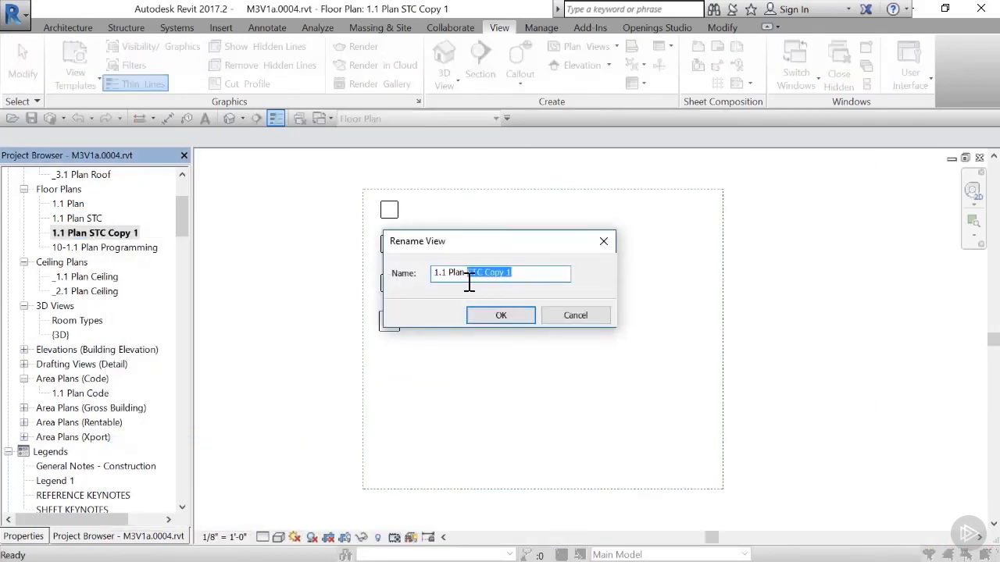
type("De")
left_click(503, 317)
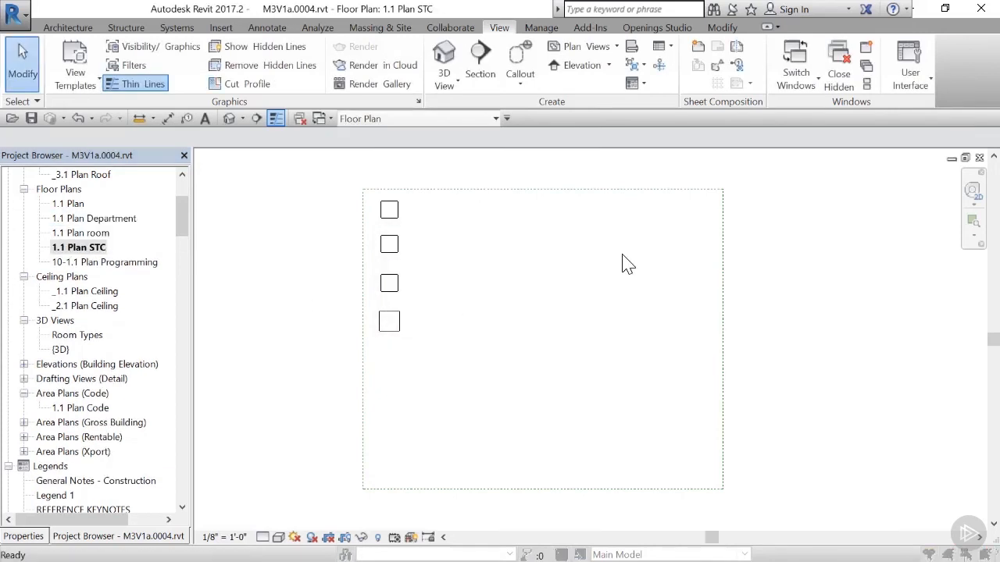
Add the MS-45 and MS-50 filters to the visibility and graphics overrides of the 1.1 Plan STC view.
key("v")
key("g")
left_click(753, 86)
left_click(464, 367)
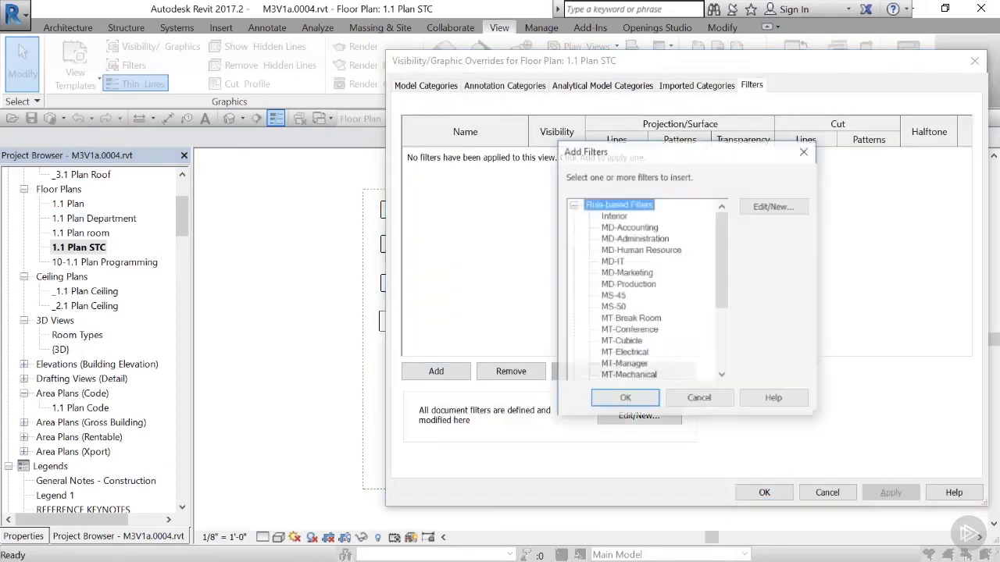
left_click(622, 297)
left_click(623, 307, "shift")
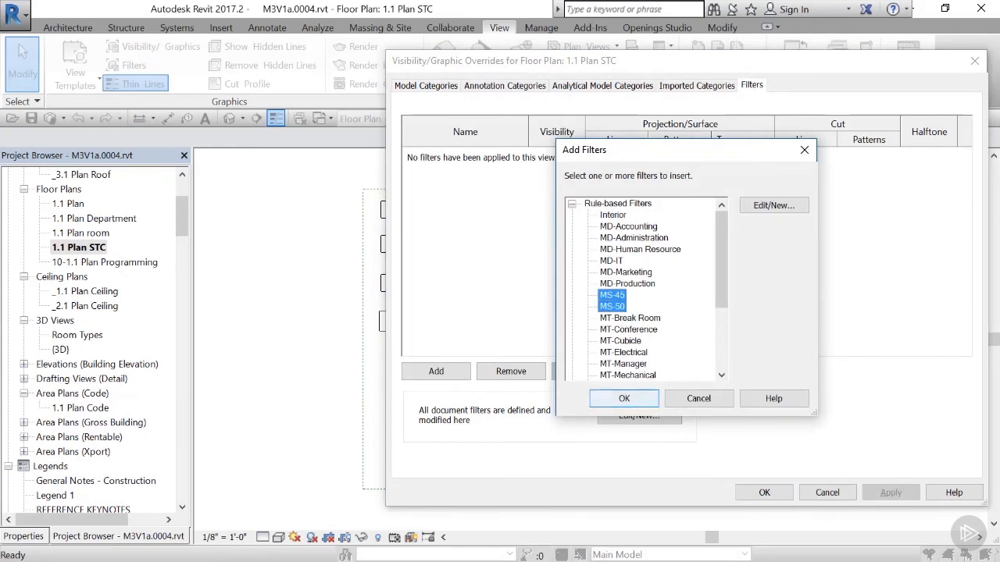
left_click(641, 401)
Override the MS-45 filter's cut pattern with a green solid fill.
left_click(868, 155)
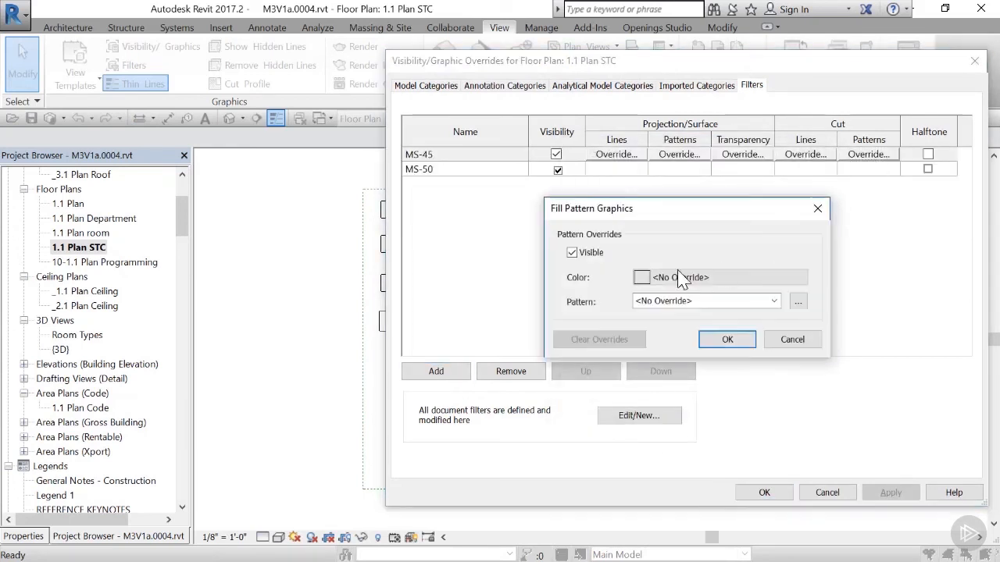
left_click(673, 274)
left_click(564, 208)
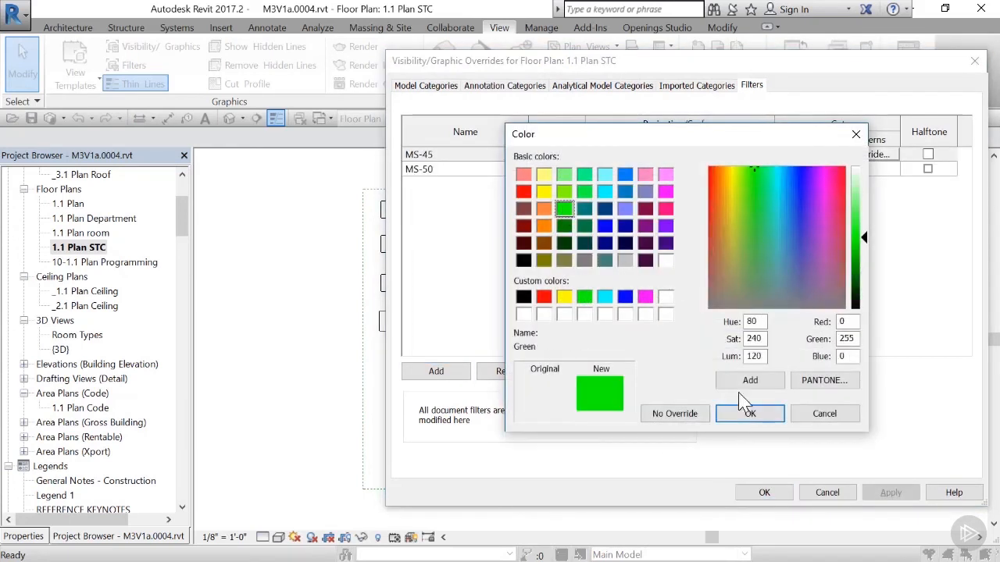
left_click(751, 414)
left_click(693, 301)
left_click(731, 364)
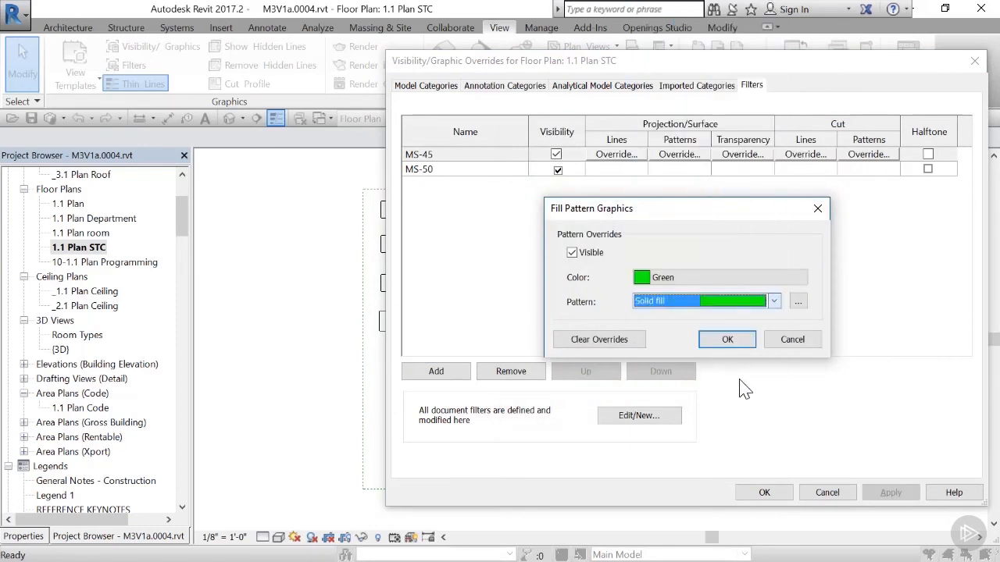
left_click(727, 339)
Override the MS-50 filter's cut pattern with an orange (RGB 255-128-064) solid fill.
left_click(855, 172)
left_click(855, 171)
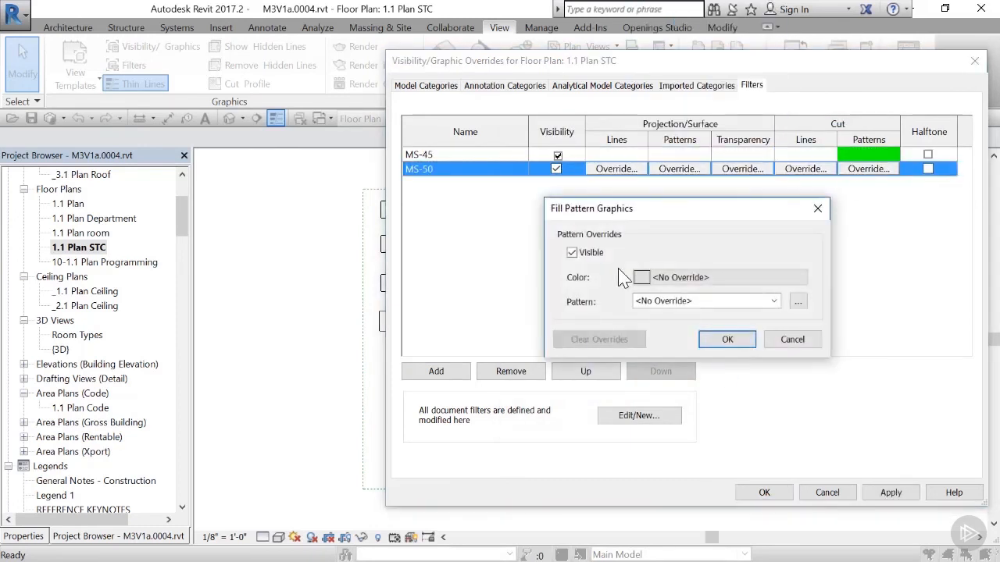
left_click(617, 275)
left_click(544, 208)
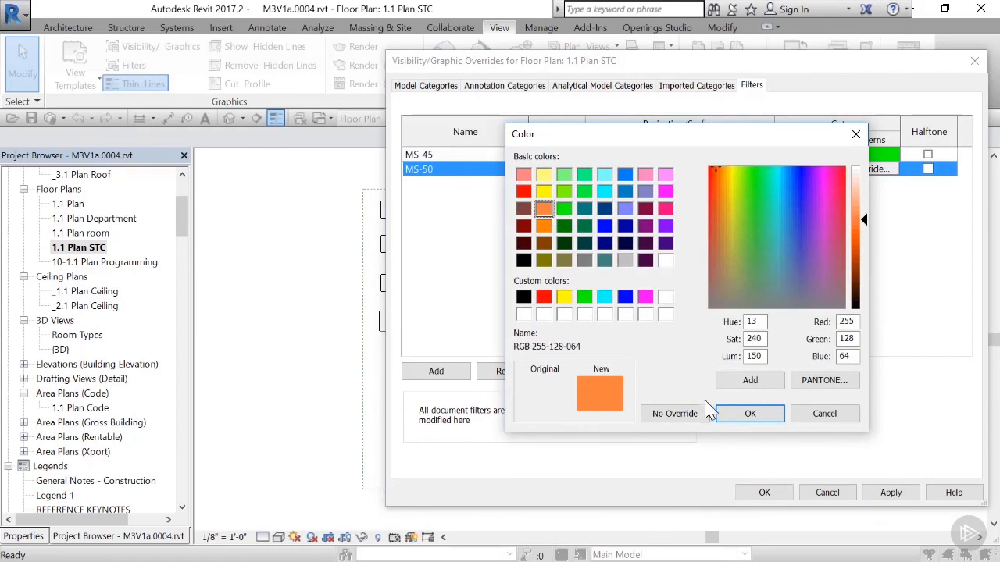
left_click(750, 414)
left_click(745, 302)
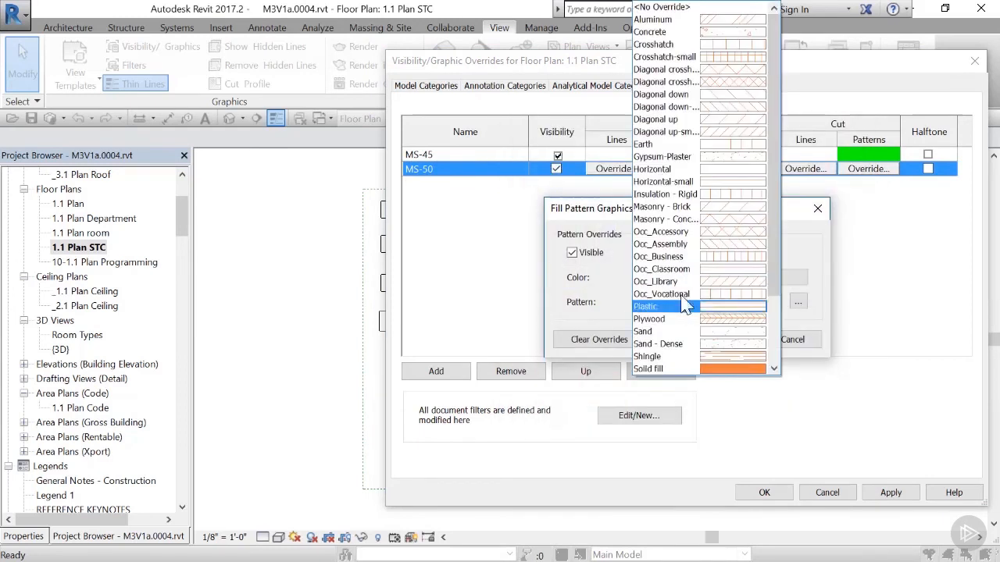
left_click(721, 370)
left_click(727, 340)
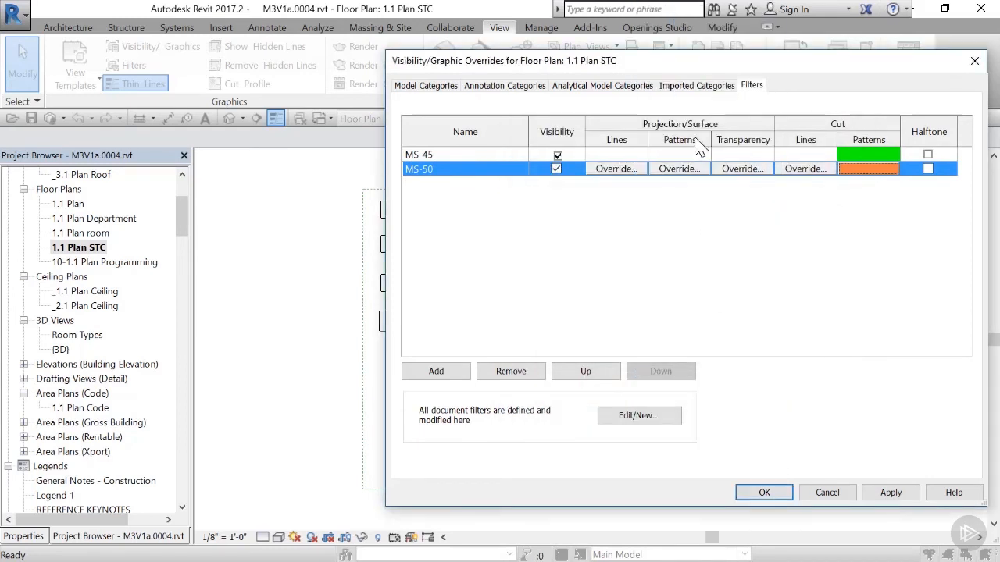
Override the MS-45 filter's projection/surface pattern with a light green solid fill.
left_click(679, 154)
left_click(678, 154)
left_click(672, 273)
left_click(564, 174)
left_click(749, 413)
left_click(773, 301)
left_click(743, 375)
left_click(727, 339)
Override the MS-50 filter's projection/surface pattern with a red solid fill and apply the view overrides.
left_click(678, 171)
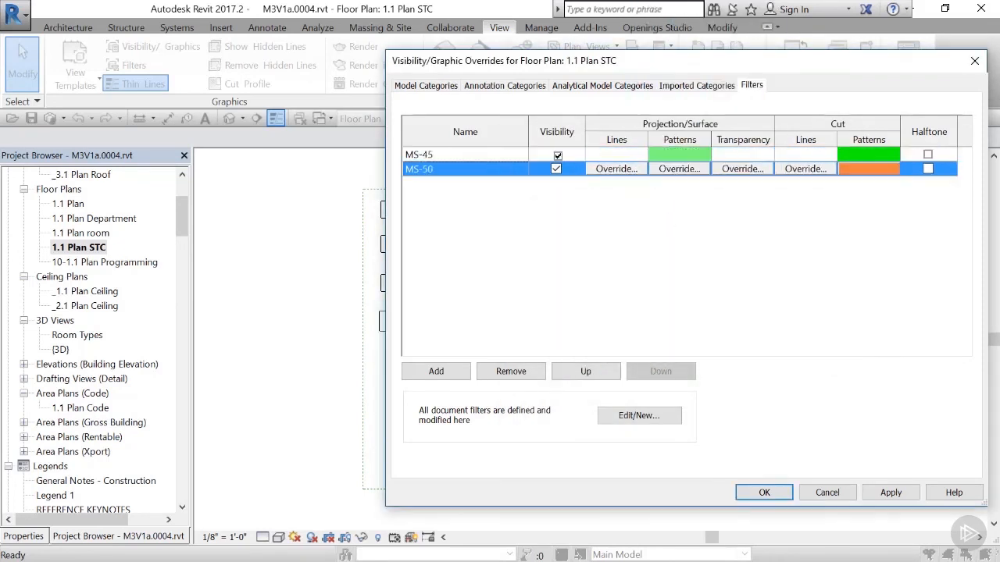
left_click(679, 168)
left_click(672, 273)
left_click(523, 192)
left_click(750, 414)
left_click(773, 301)
left_click(732, 367)
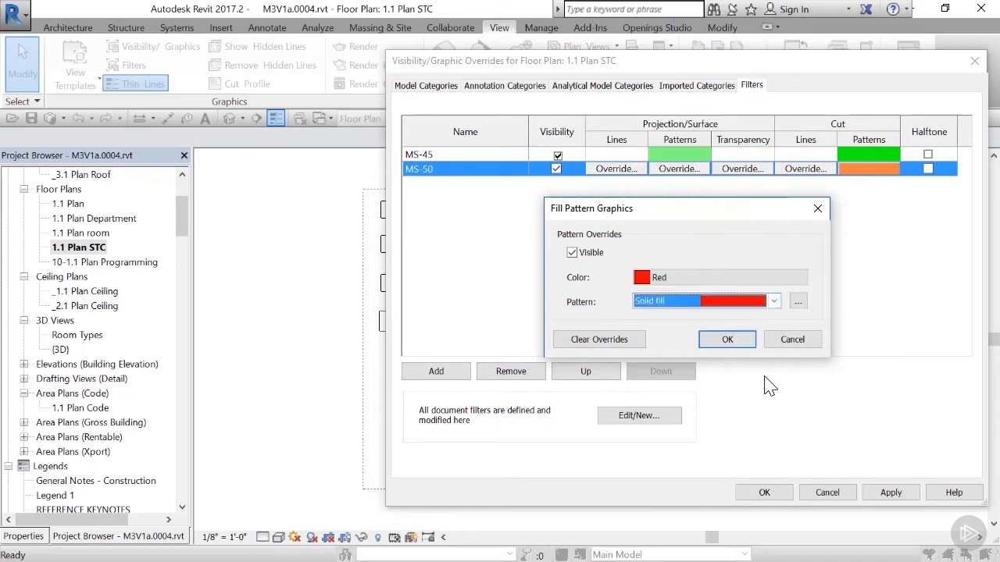
left_click(745, 342)
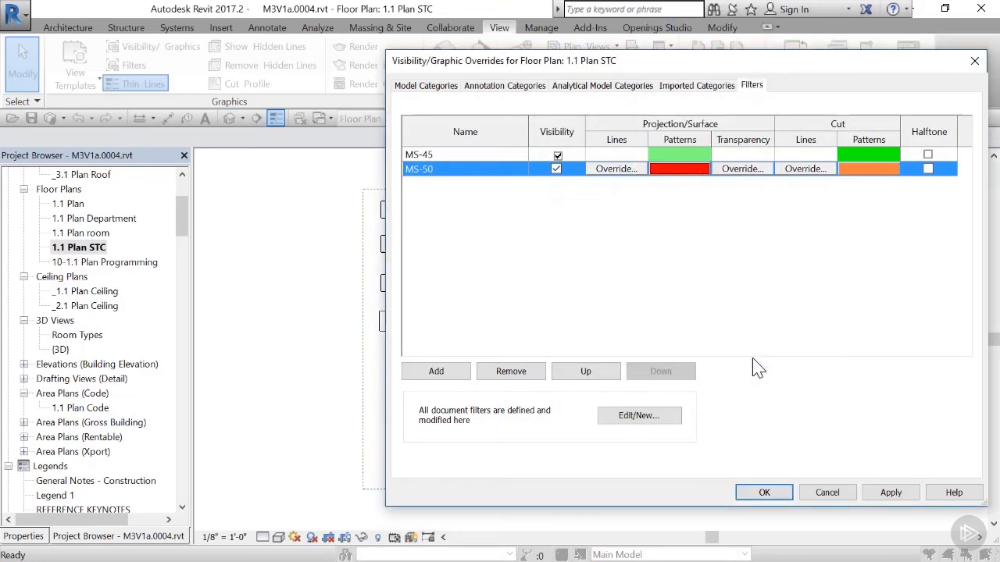
left_click(764, 493)
Create a view template named Mass-STC from the 1.1 Plan STC view, replacing the existing template of that name.
left_click(78, 78)
left_click(79, 138)
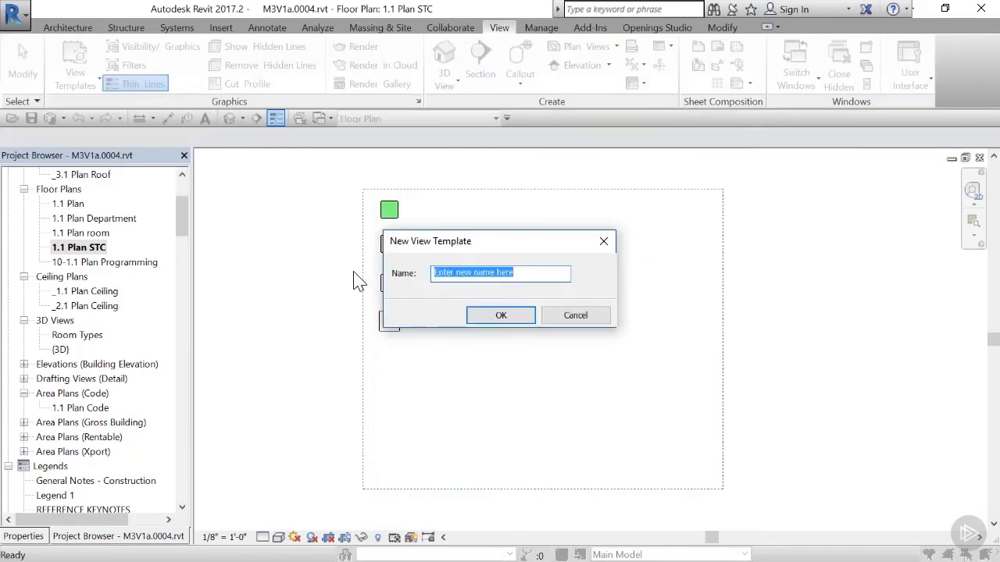
type("Mass-STC")
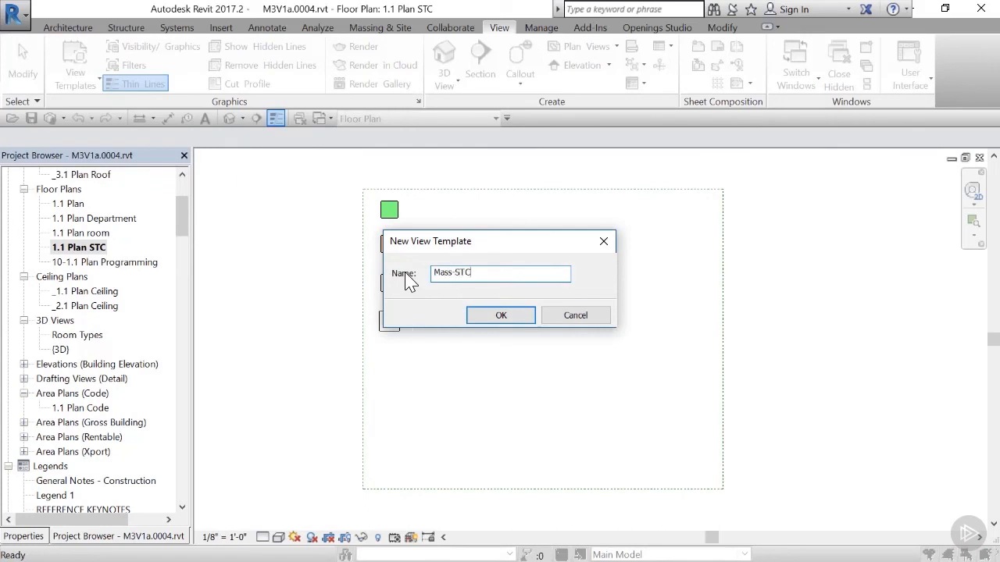
left_click(479, 314)
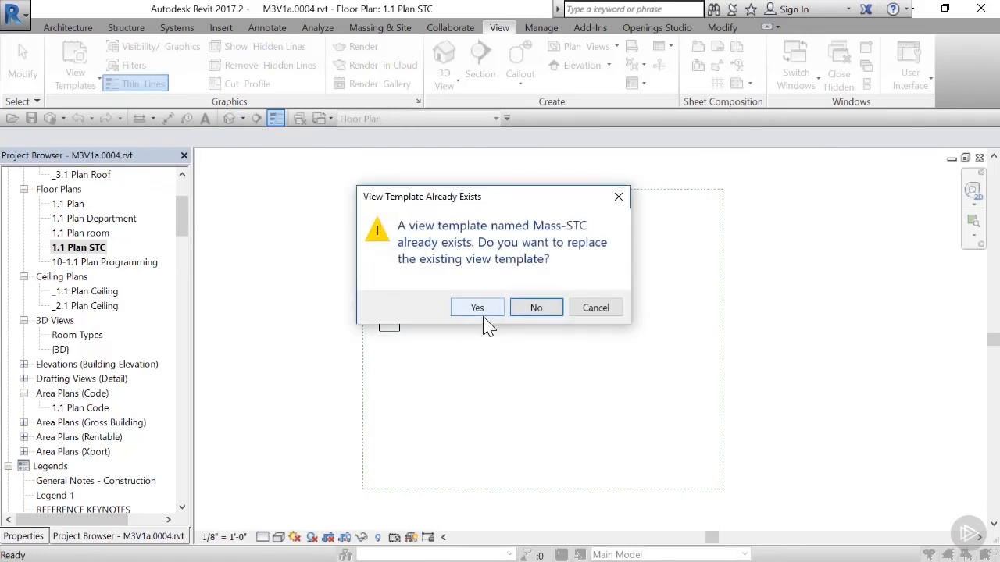
left_click(474, 306)
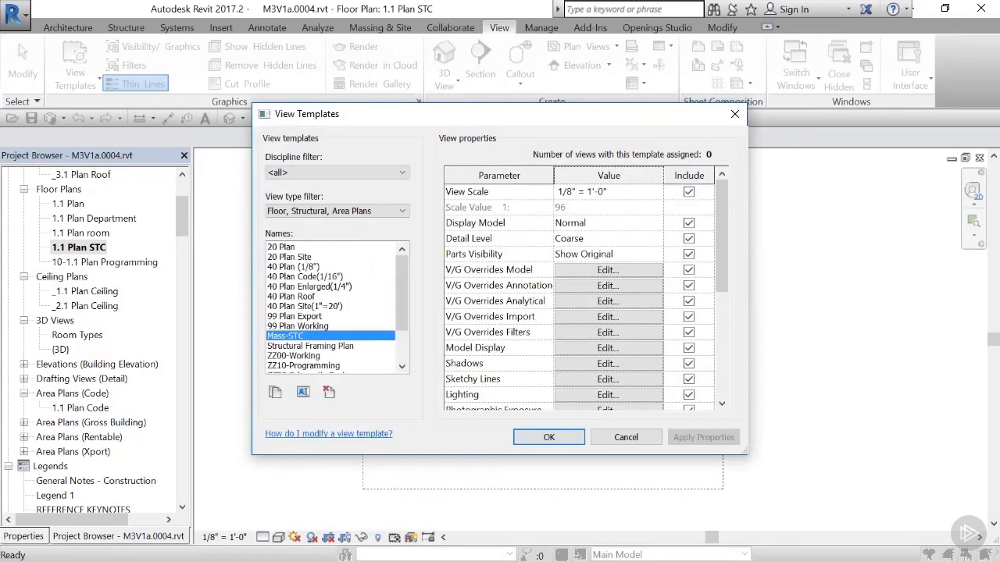
left_click(549, 438)
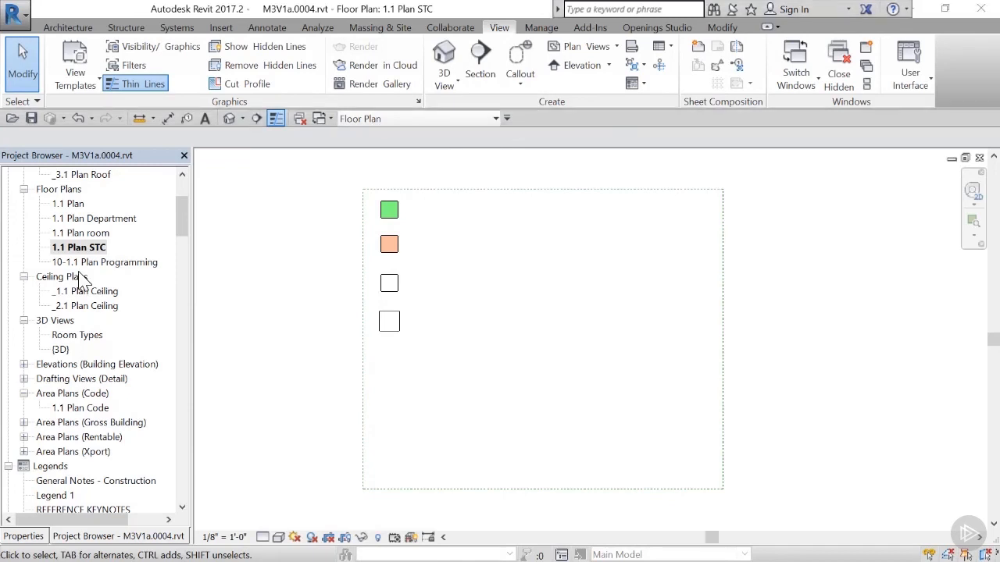
Open the {3D} view and assign it the Mass-STC view template from the floor, structural and area plan templates.
double_click(63, 350)
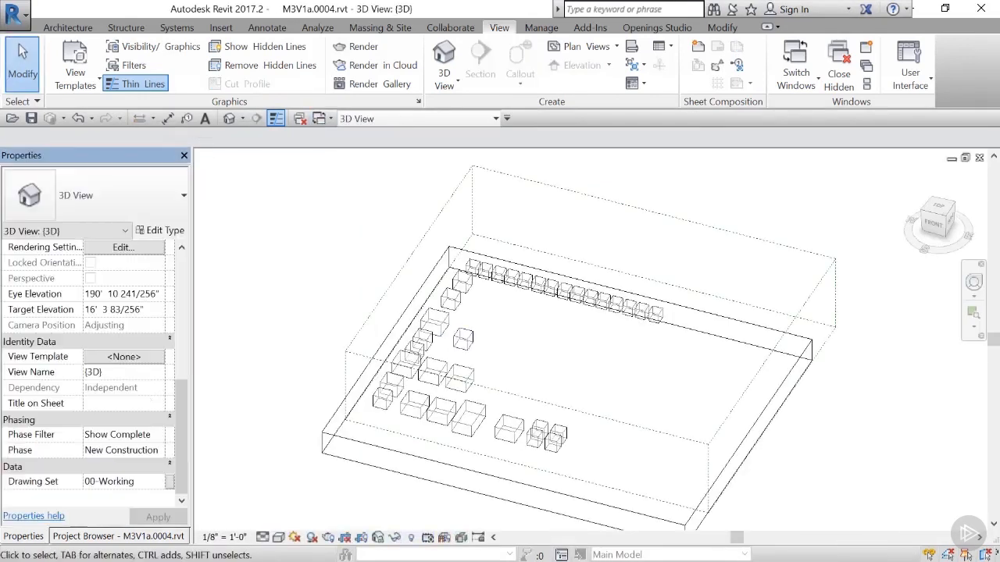
left_click(160, 356)
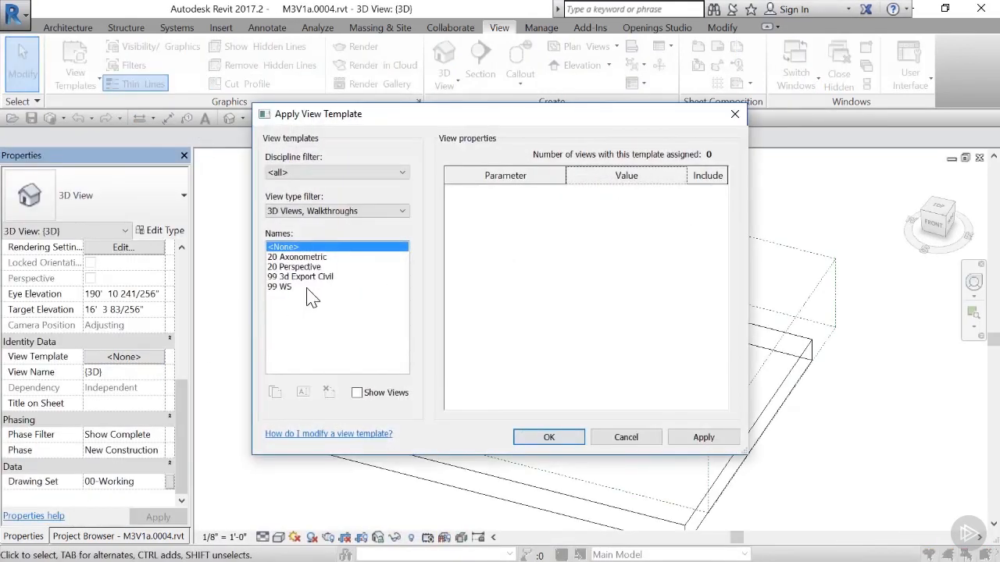
left_click(367, 211)
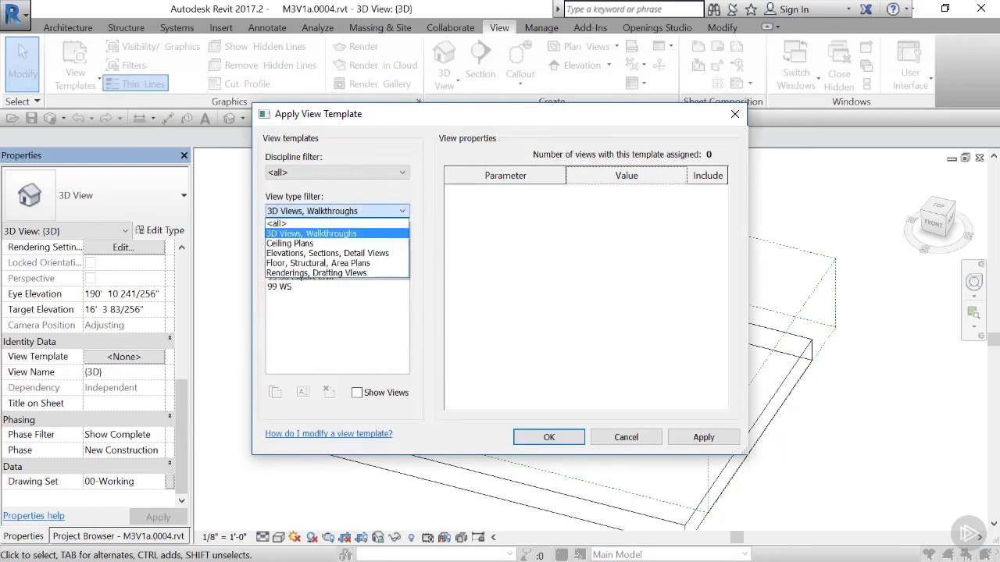
left_click(378, 264)
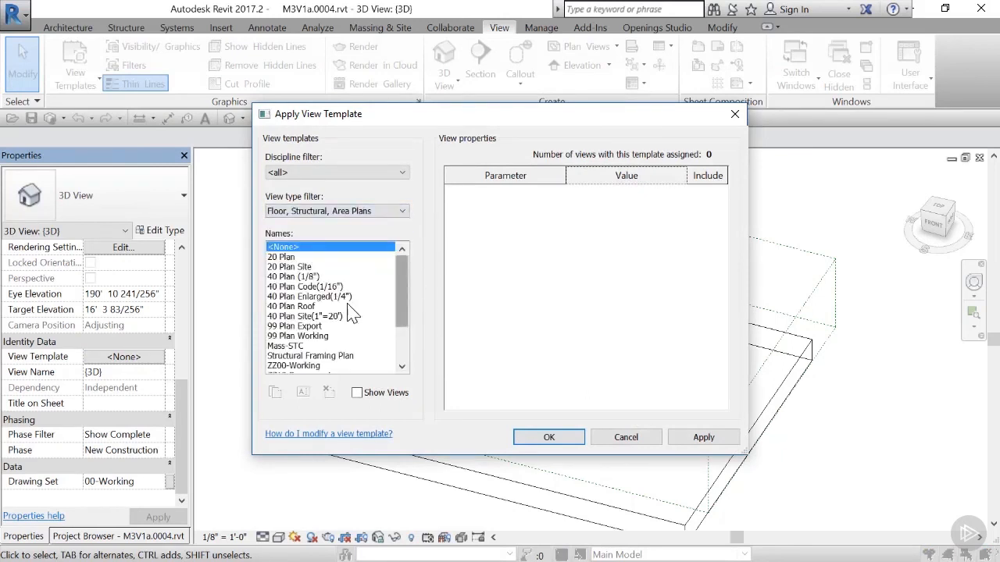
left_click(297, 345)
left_click(549, 437)
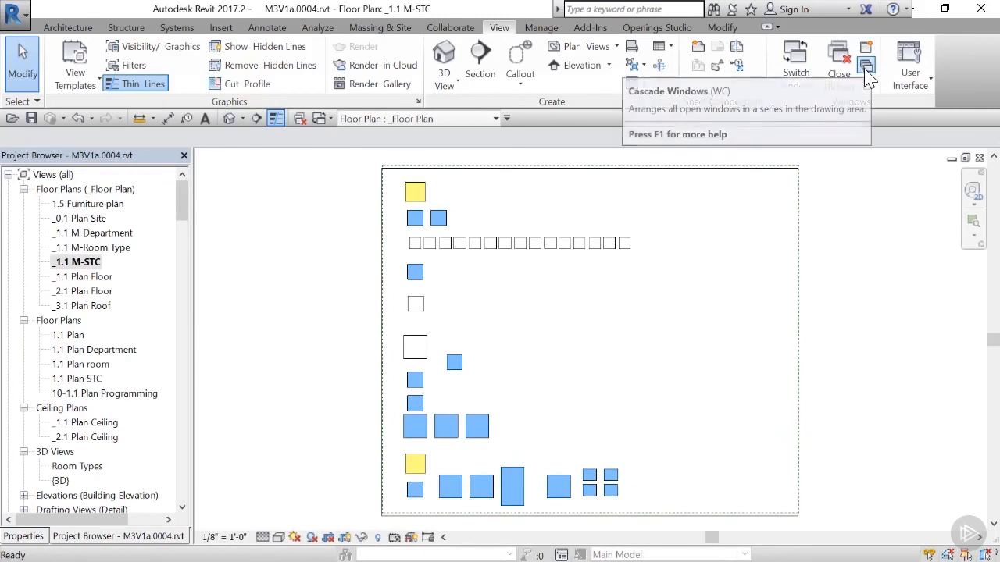
Tile the open M-STC, M-Room Type and M-Department plan windows and make the M-Department plan active.
left_click(866, 67)
left_click(866, 82)
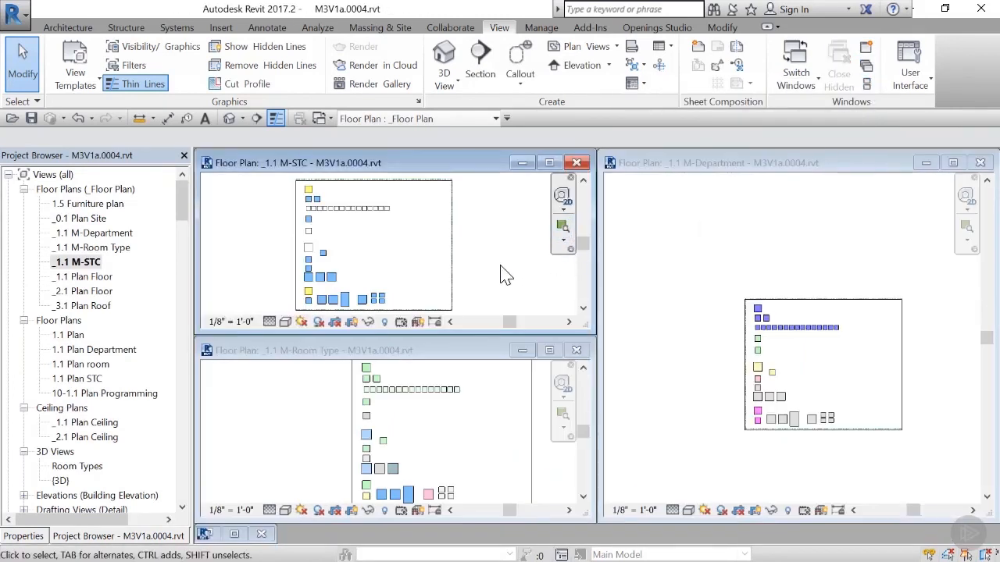
scroll(833, 346, "up", 4)
left_click(833, 349)
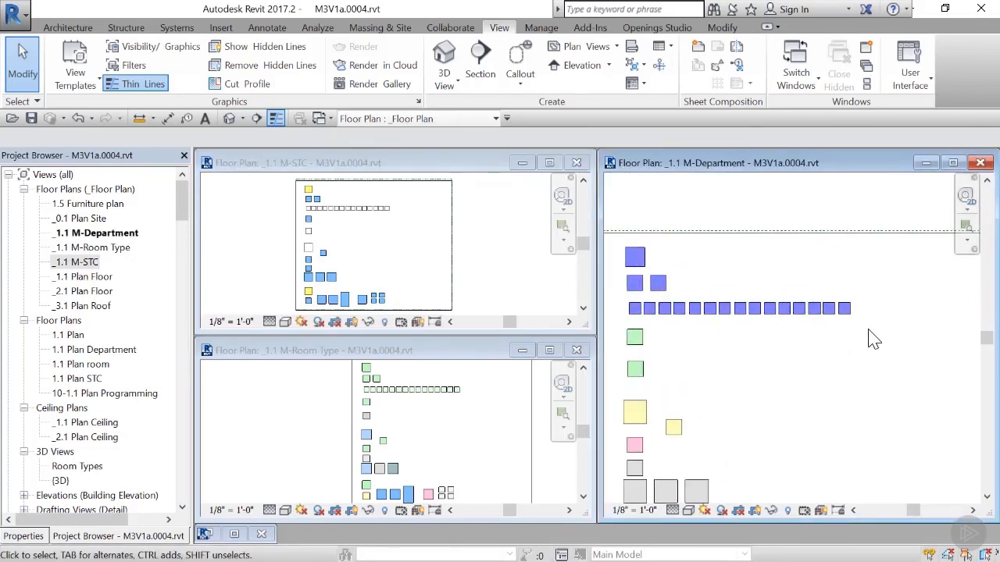
In the M-Department plan, move the row of small purple masses into two stacked rows in open space and group the three larger purple masses beside them.
left_click(784, 310)
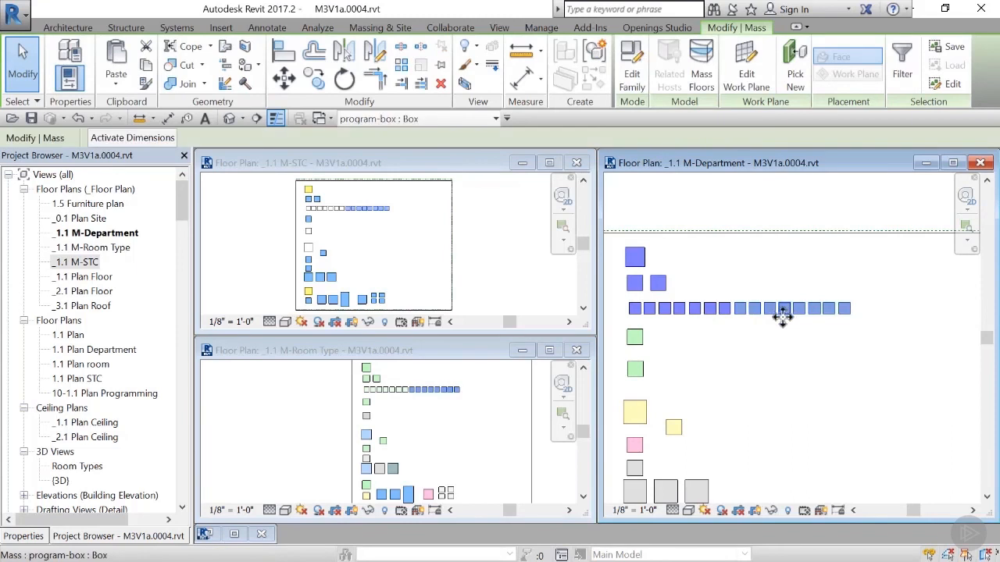
left_click_drag(775, 317, 817, 347)
left_click(762, 321)
left_click_drag(632, 309, 780, 337)
left_click(719, 274)
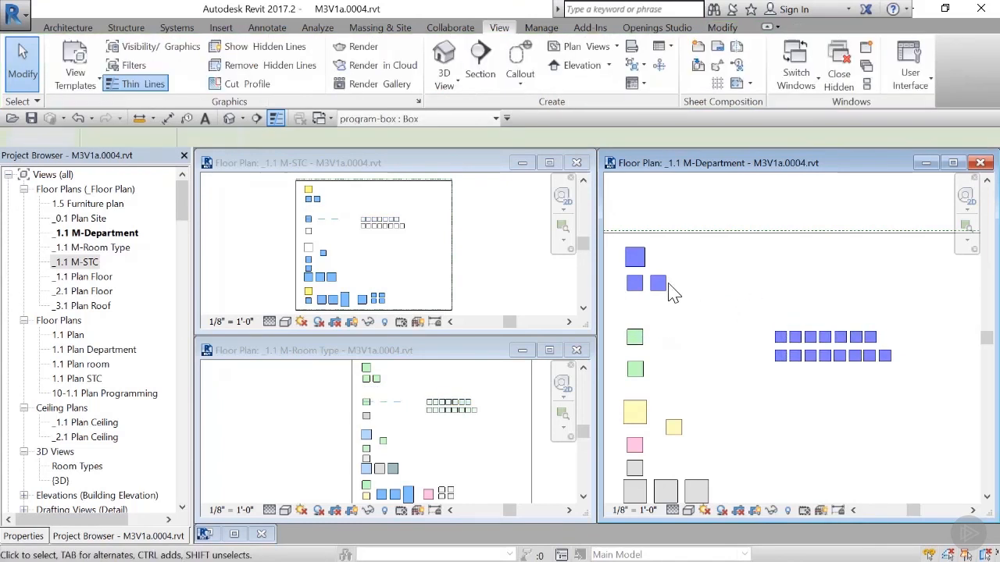
left_click_drag(631, 296, 776, 381)
left_click_drag(641, 260, 760, 353)
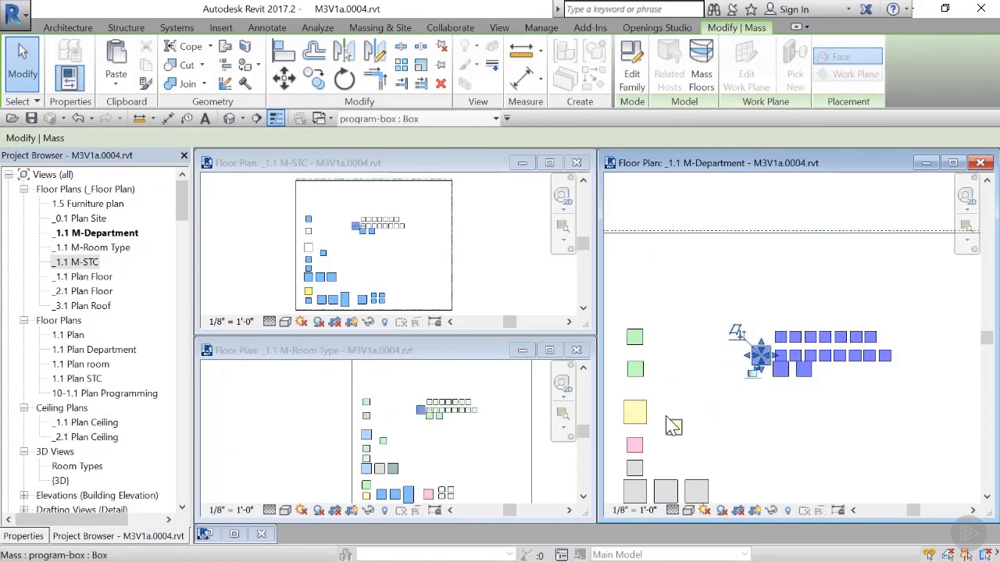
Open the Room Types 3D view and shift the mass at the near end of the relocated cluster slightly outward.
double_click(78, 467)
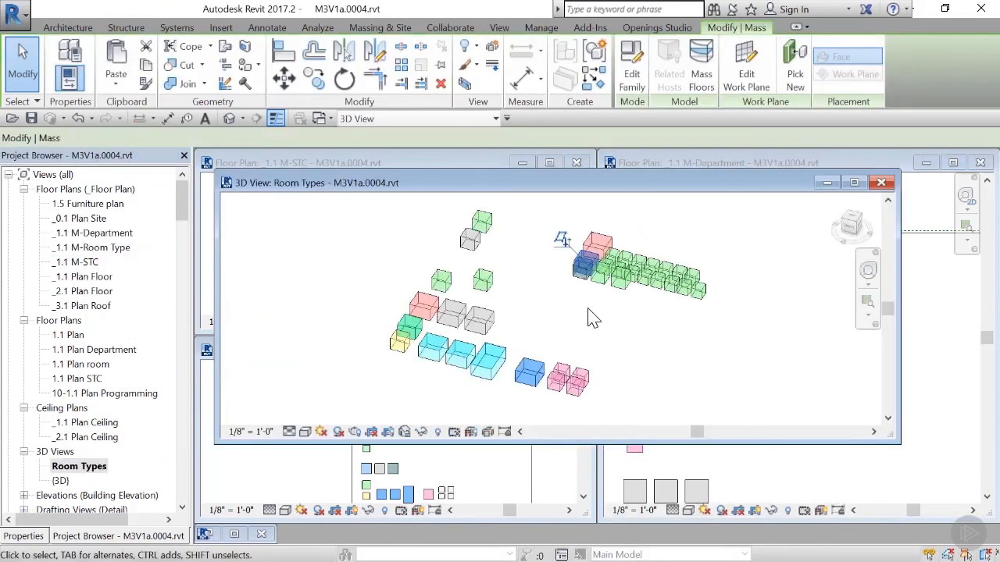
scroll(586, 328, "up", 3)
key("Escape")
left_click(577, 267)
left_click_drag(563, 273, 535, 284)
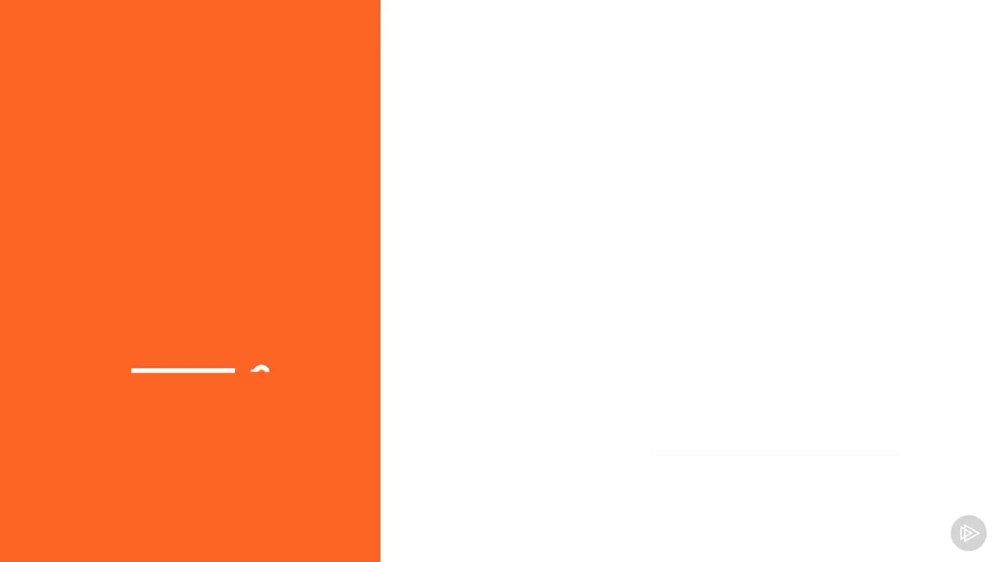